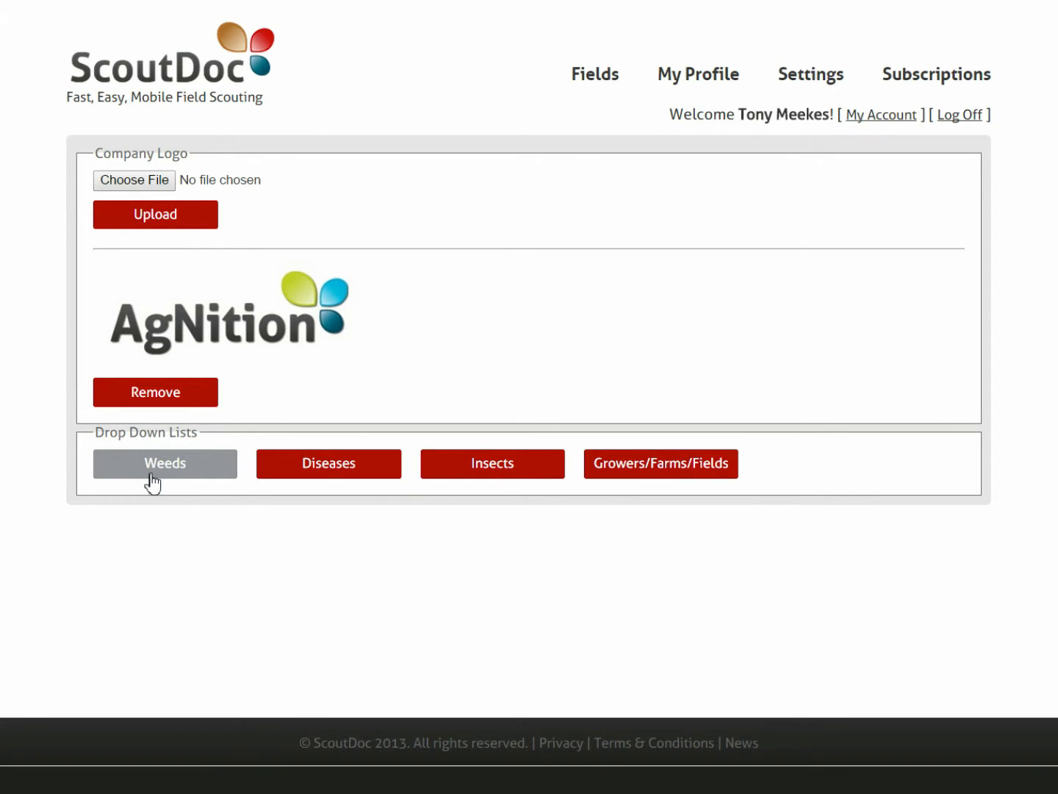
# Open the Weeds drop-down list for editing and refresh it from the database
pyautogui.click(152, 470)
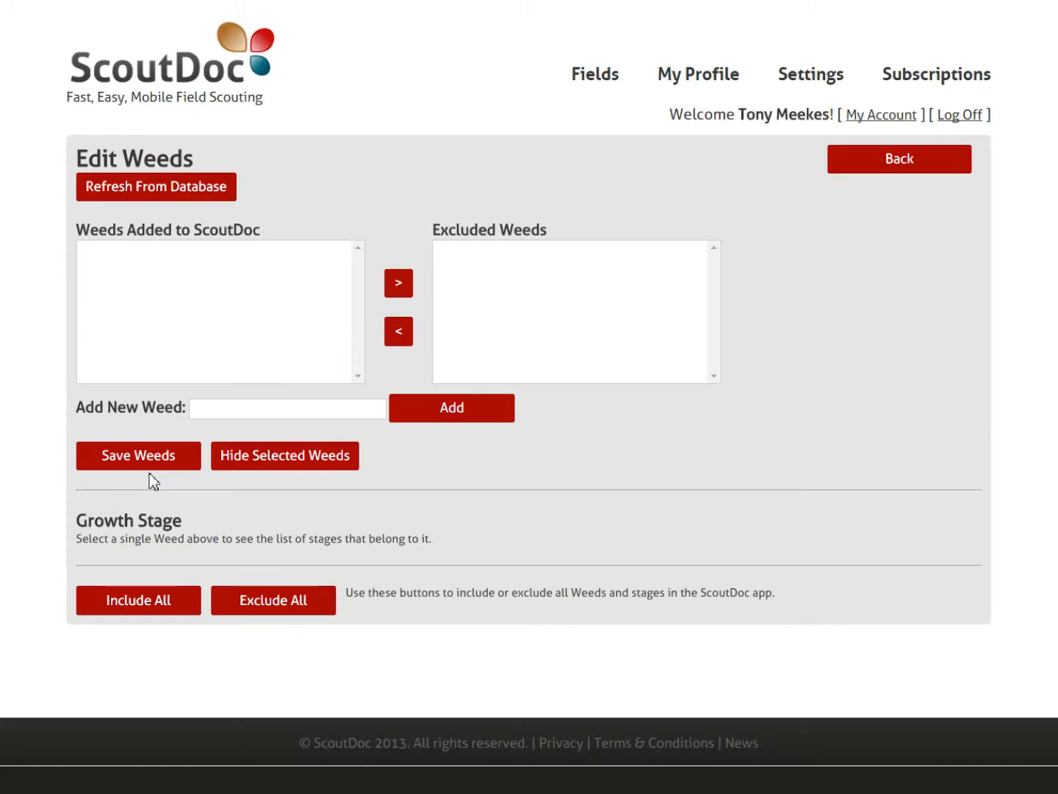
pyautogui.click(162, 192)
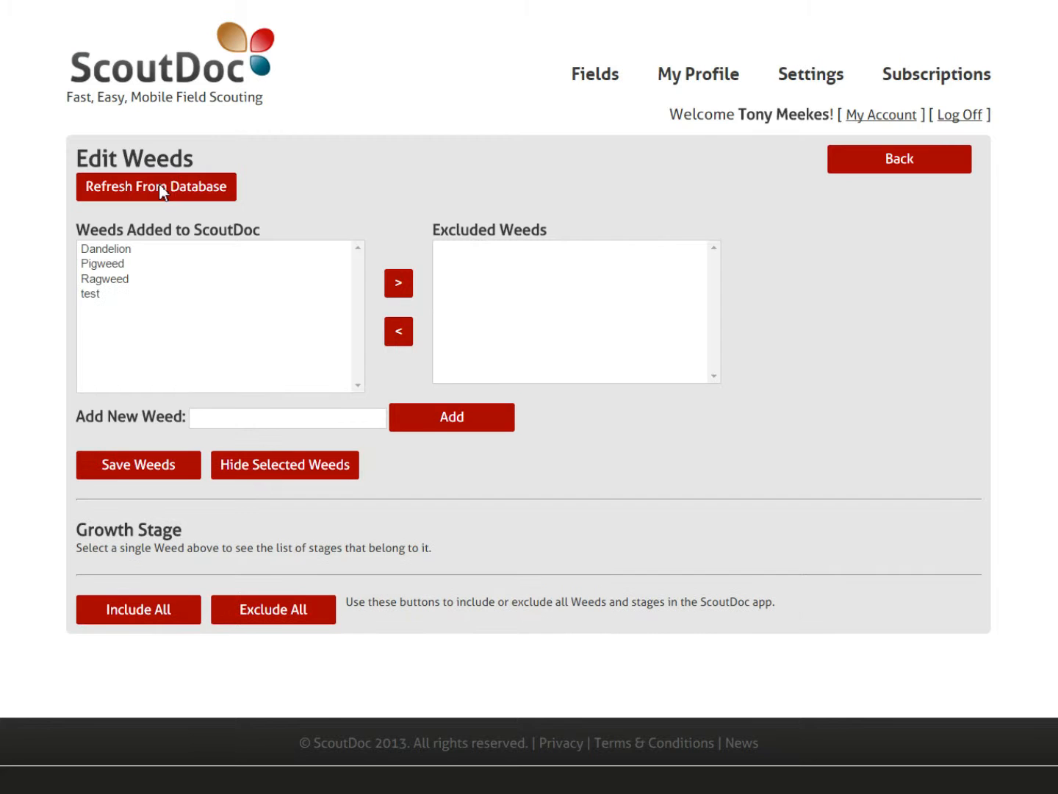
pyautogui.click(162, 192)
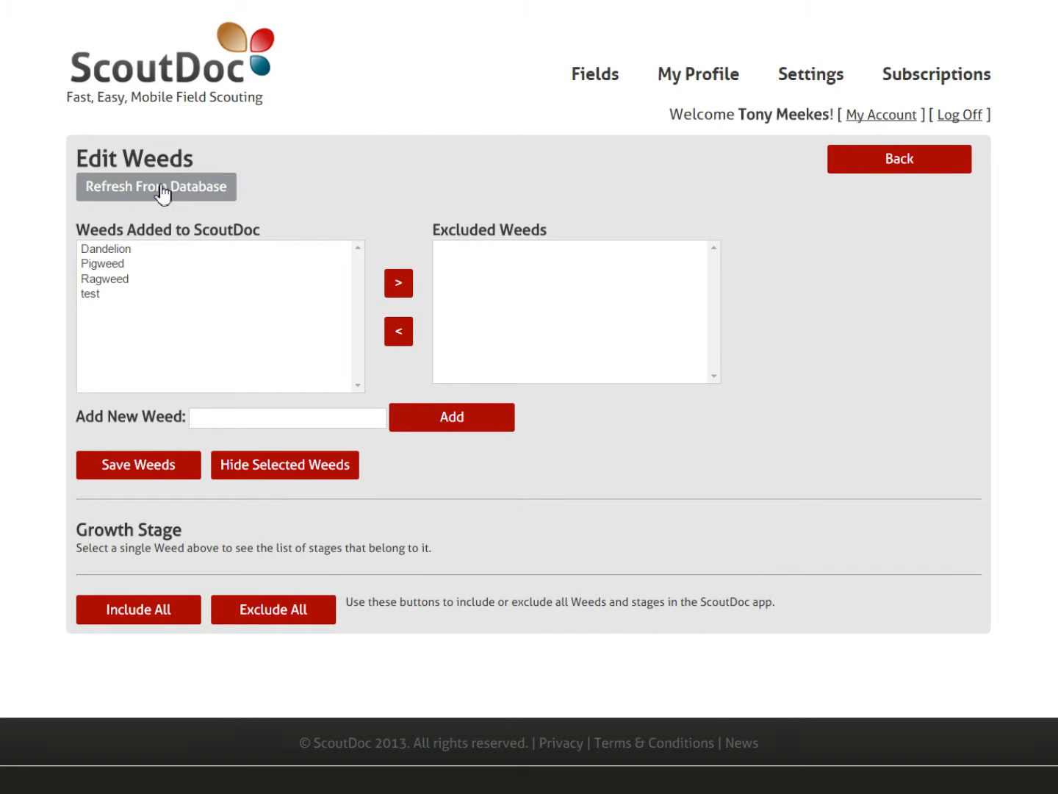
# Move all weeds, from Dandelion through test, out of the added list into the excluded weeds
pyautogui.click(120, 250)
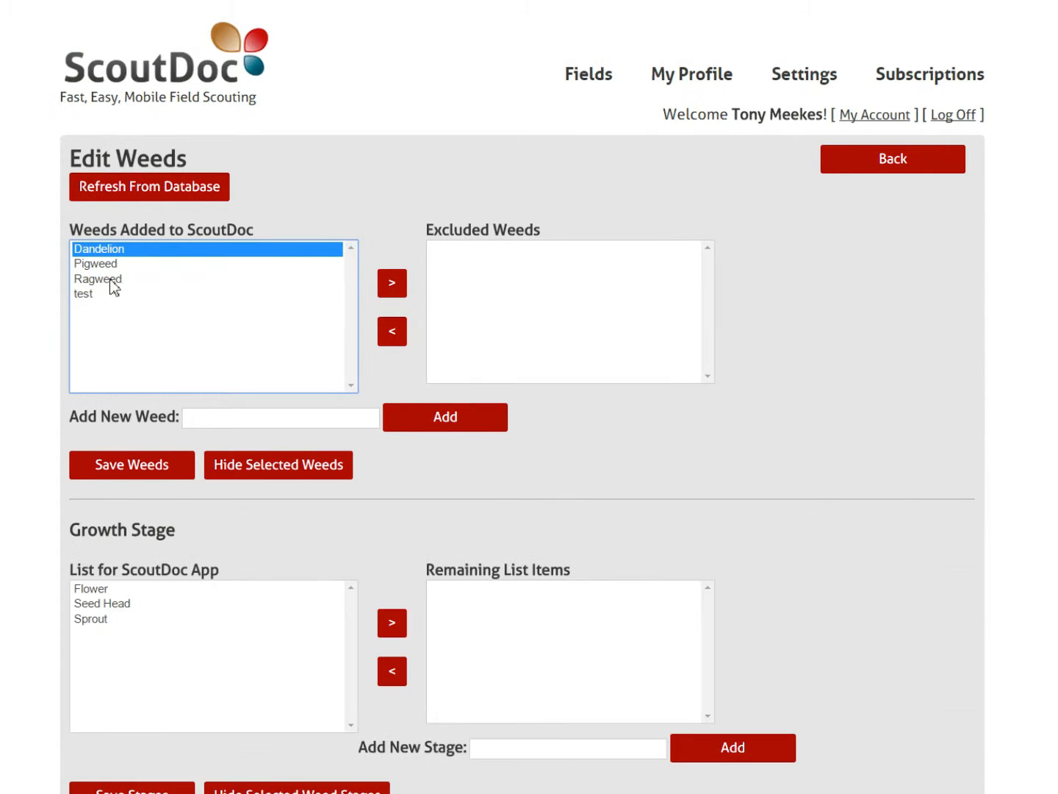
pyautogui.keyDown('shift'); pyautogui.click(111, 295); pyautogui.keyUp('shift')
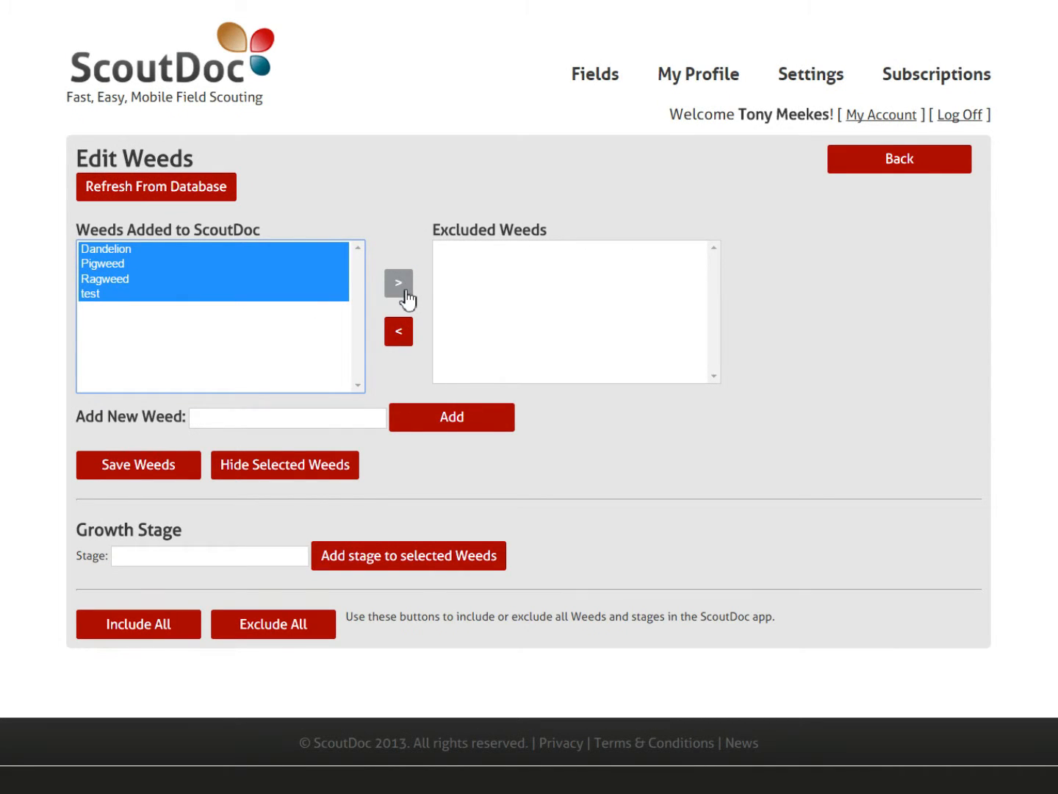
pyautogui.click(401, 288)
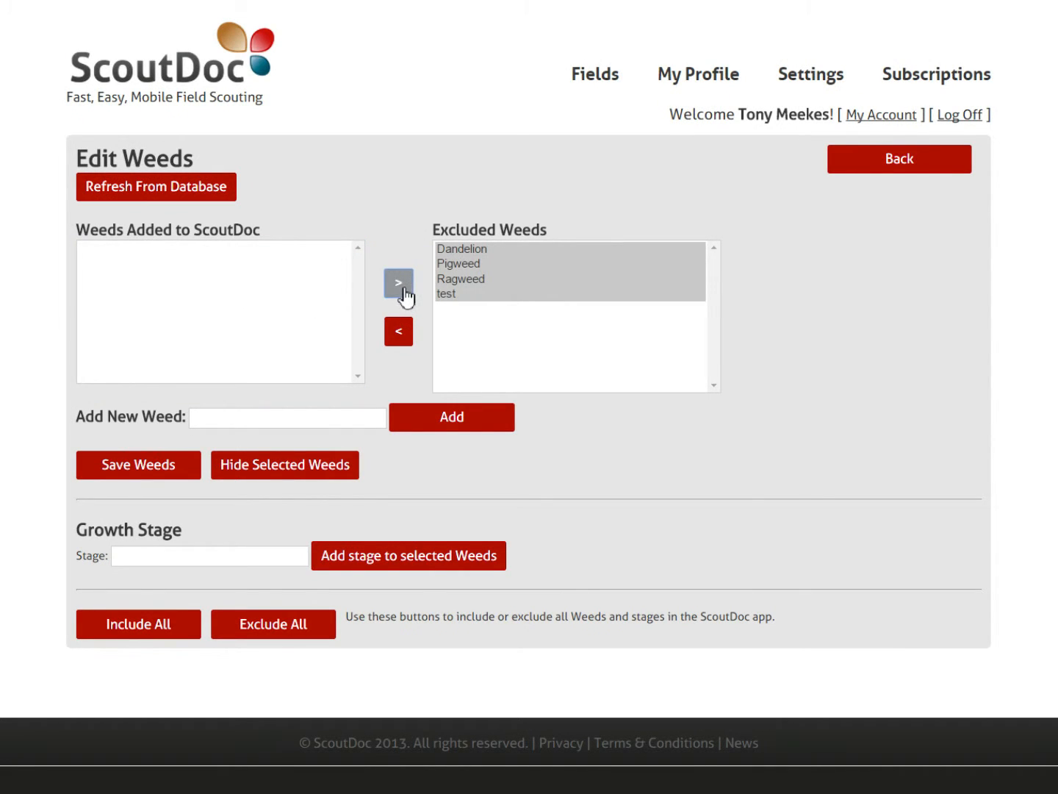
# Return Dandelion, Pigweed and Ragweed from the excluded weeds to the weeds added to ScoutDoc
pyautogui.click(473, 250)
pyautogui.click(399, 332)
pyautogui.click(454, 249)
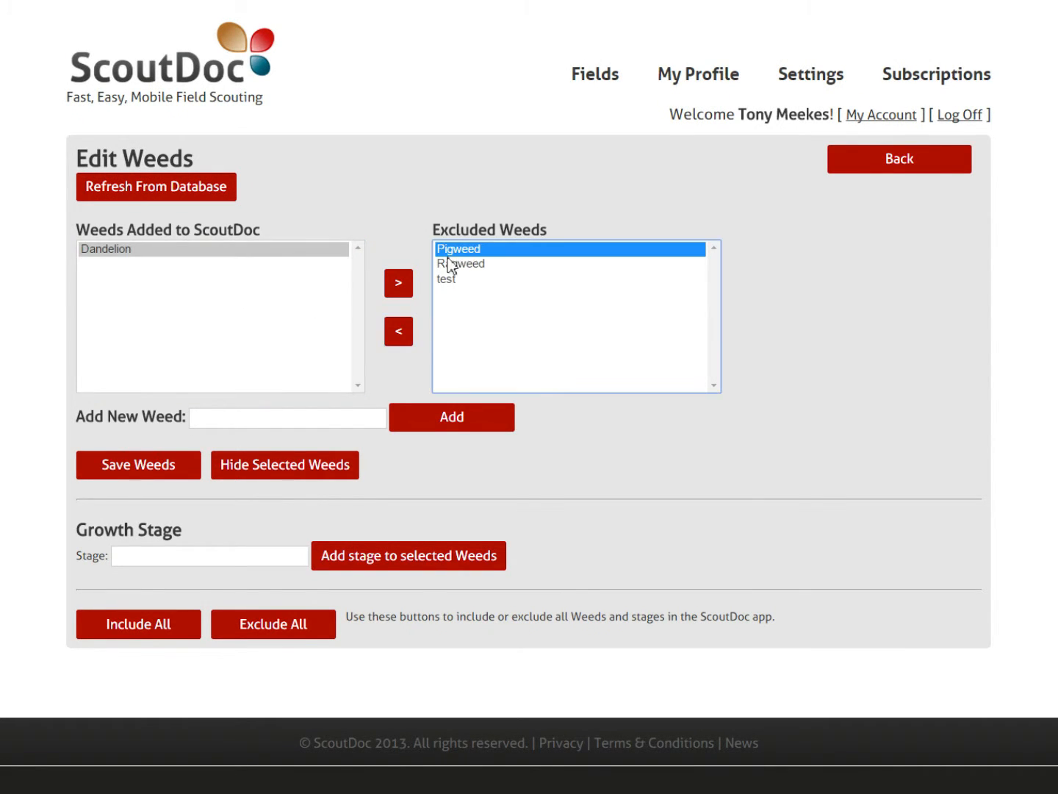
pyautogui.click(400, 332)
pyautogui.click(463, 250)
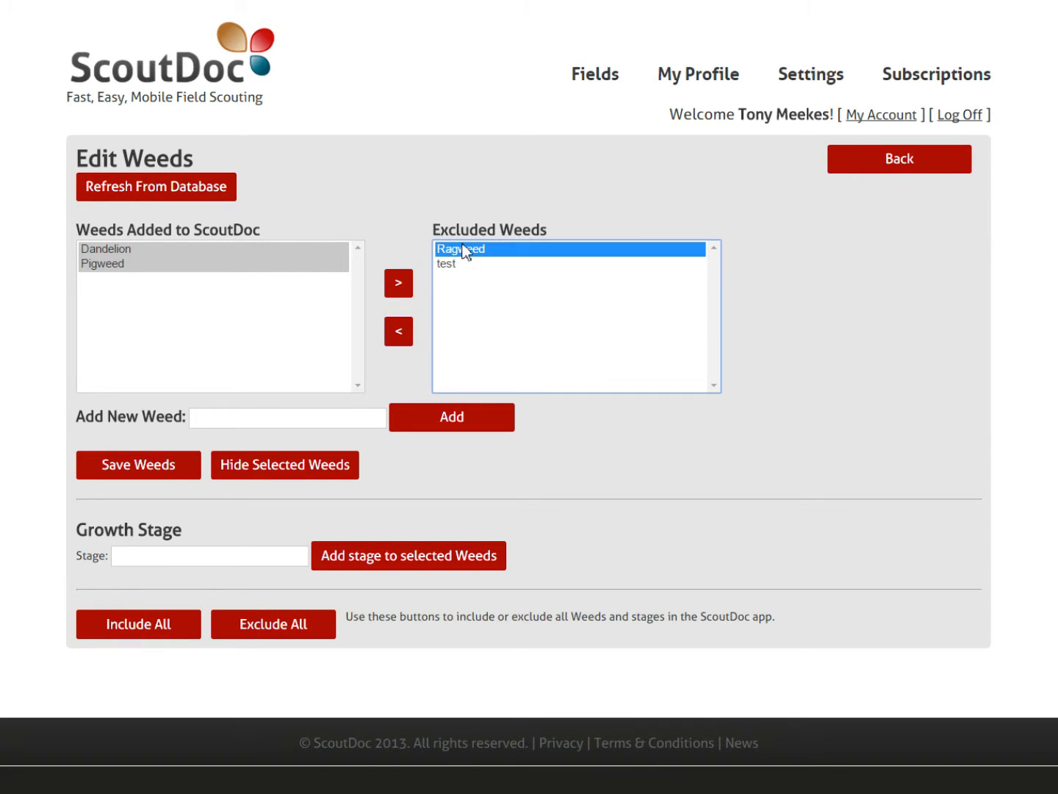
pyautogui.click(400, 333)
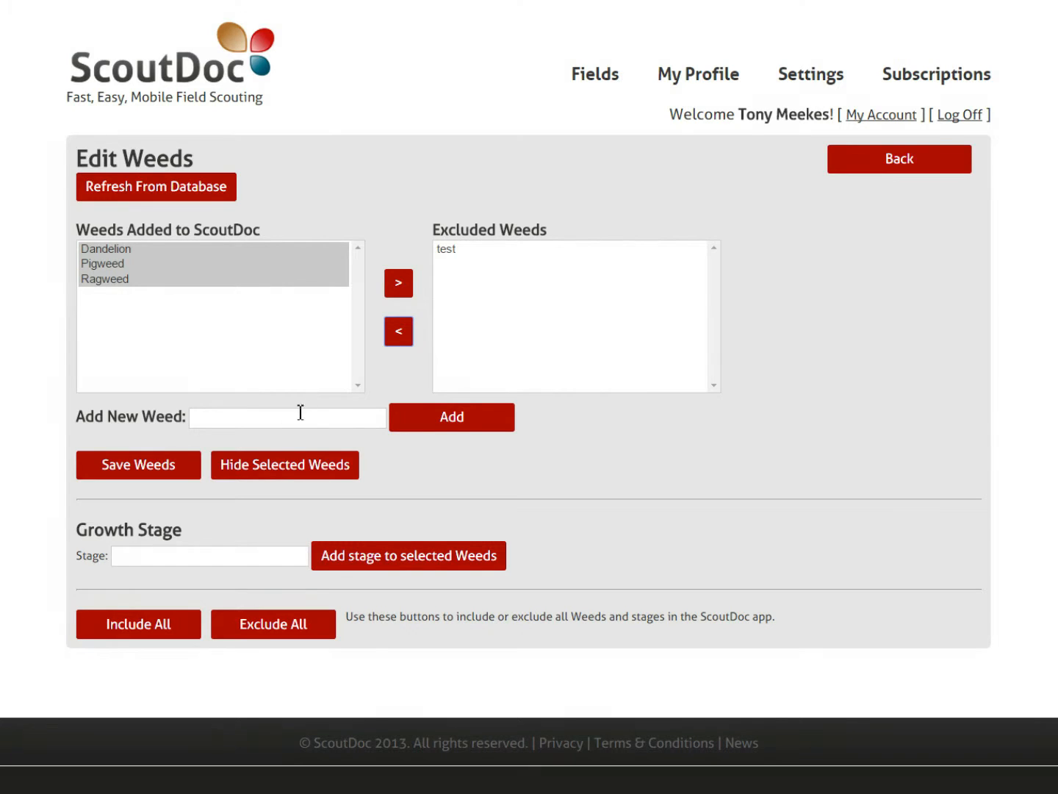
# Add a new weed named Wild Carrot to the weeds added to ScoutDoc
pyautogui.click(229, 388)
pyautogui.click(231, 425)
pyautogui.write('Wild Carr')
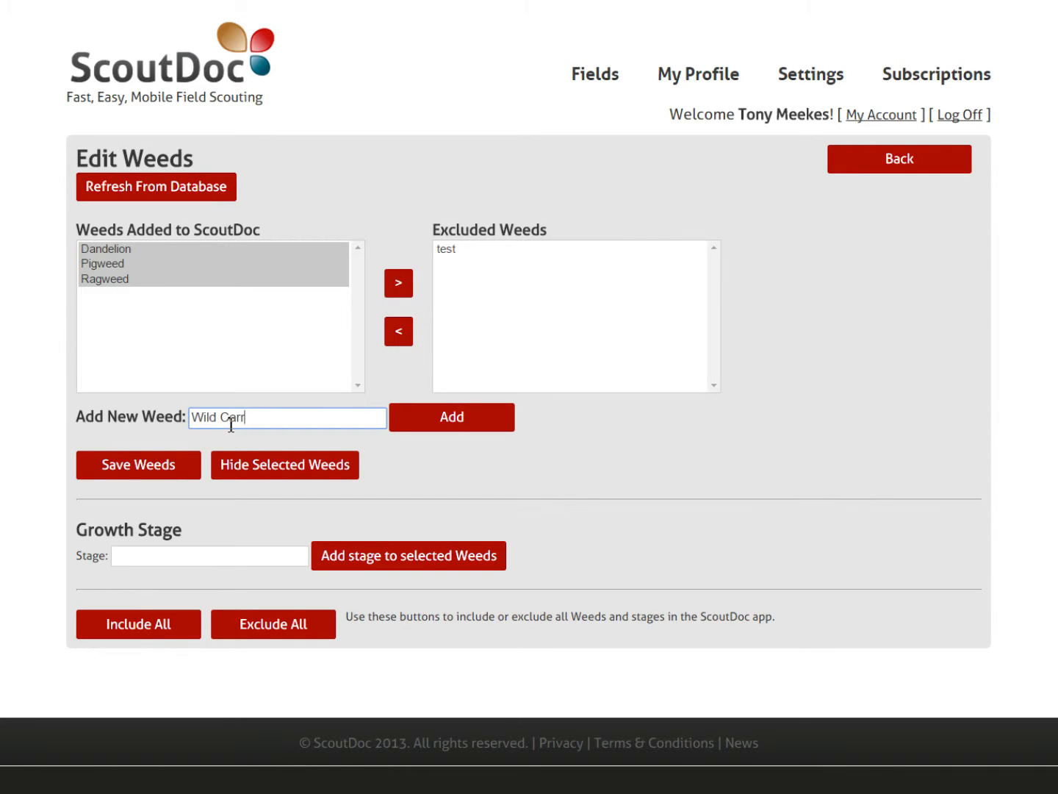
pyautogui.write('ot')
pyautogui.click(453, 422)
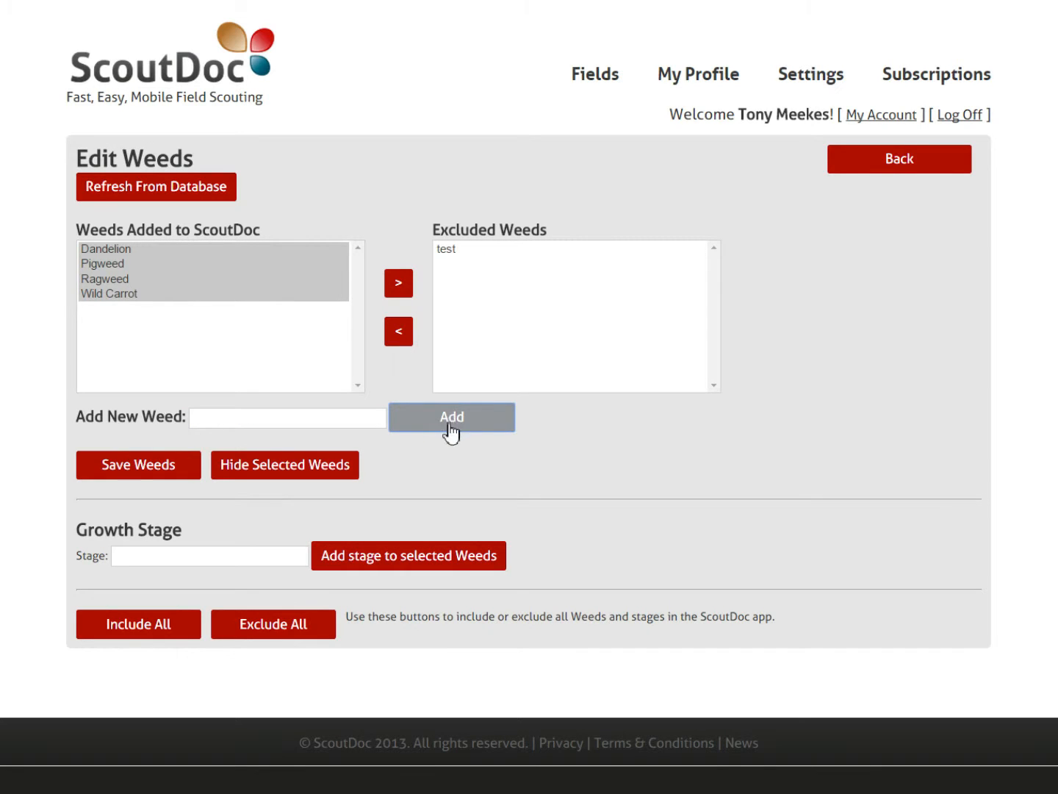
# Select only Wild Carrot, look at its Sprout growth stage, and save the weeds
pyautogui.click(204, 321)
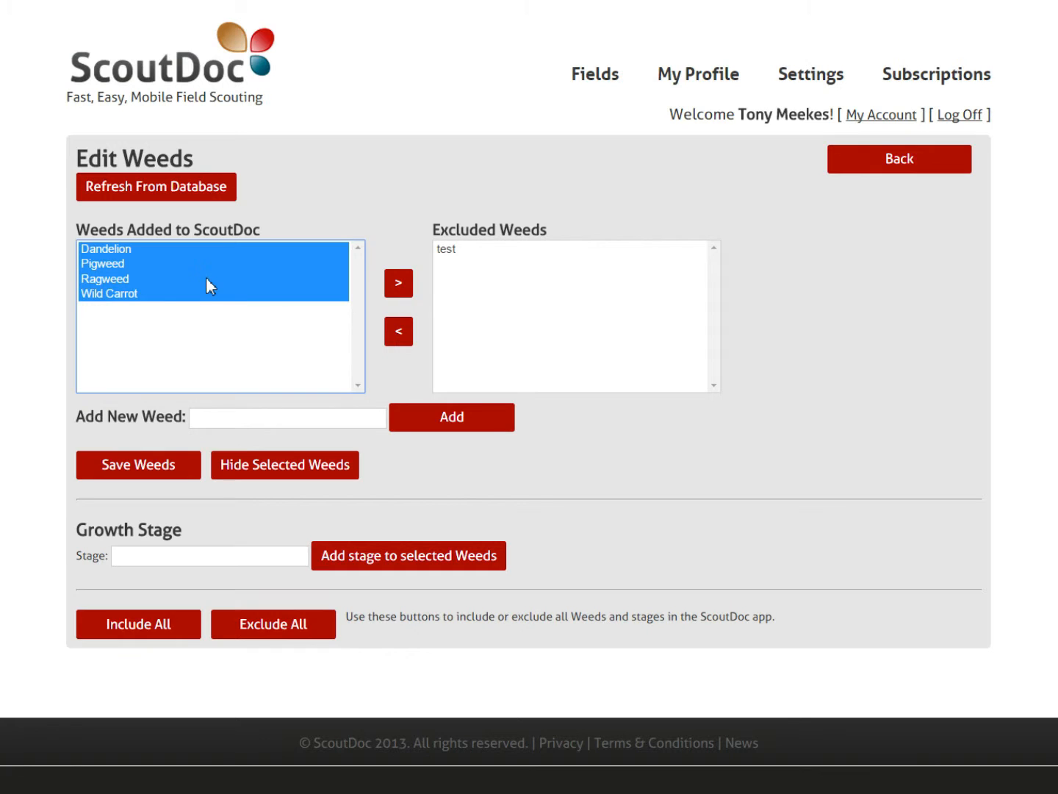
pyautogui.click(198, 294)
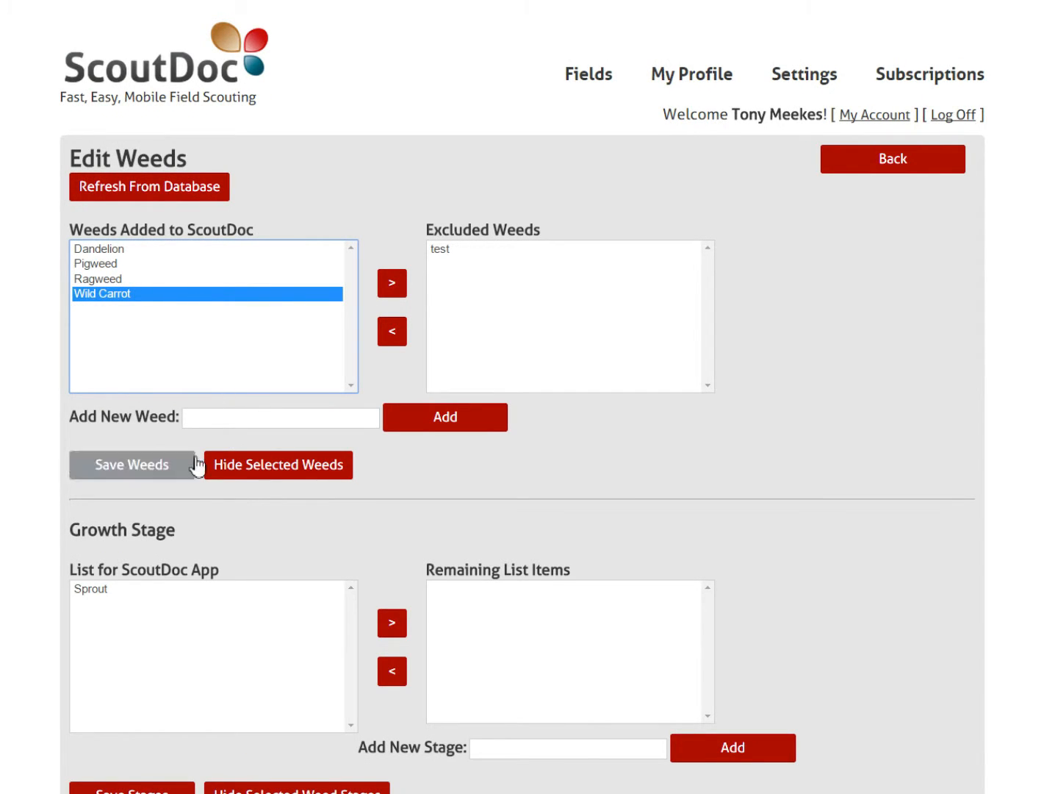
pyautogui.click(111, 594)
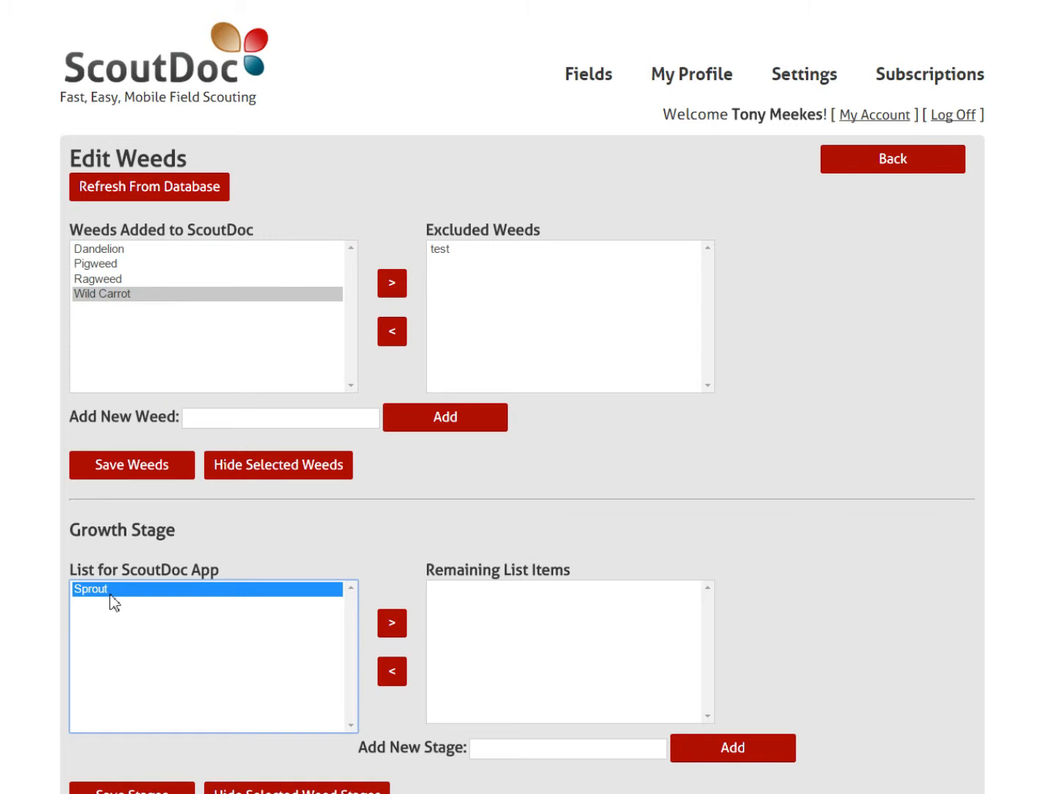
pyautogui.scroll(-1, 118, 592)
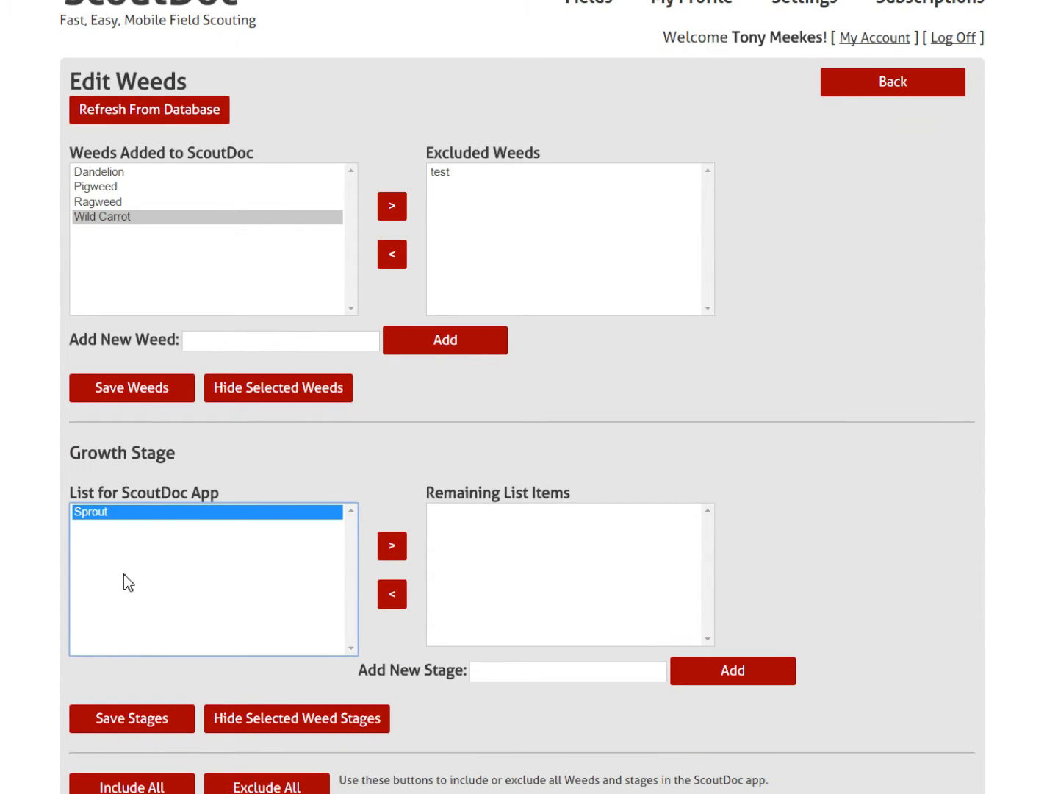
pyautogui.click(148, 390)
pyautogui.click(150, 390)
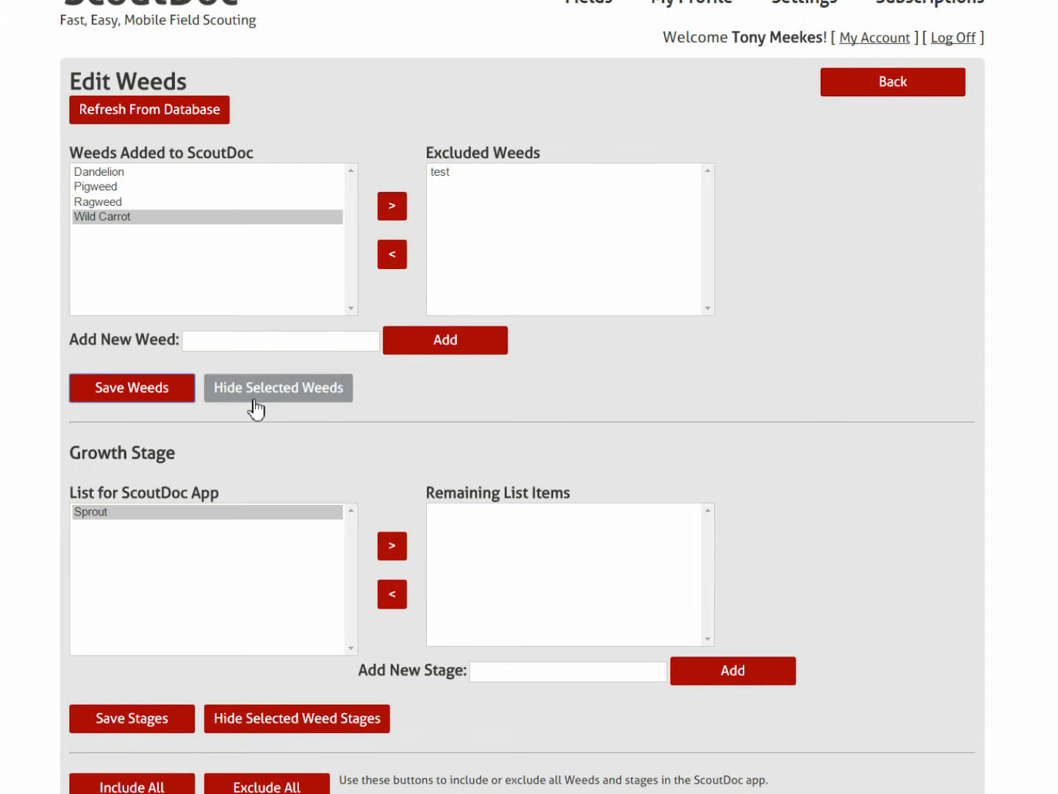
# Move Wild Carrot's Sprout growth stage to the remaining list items and select it there for returning
pyautogui.scroll(-1, 254, 406)
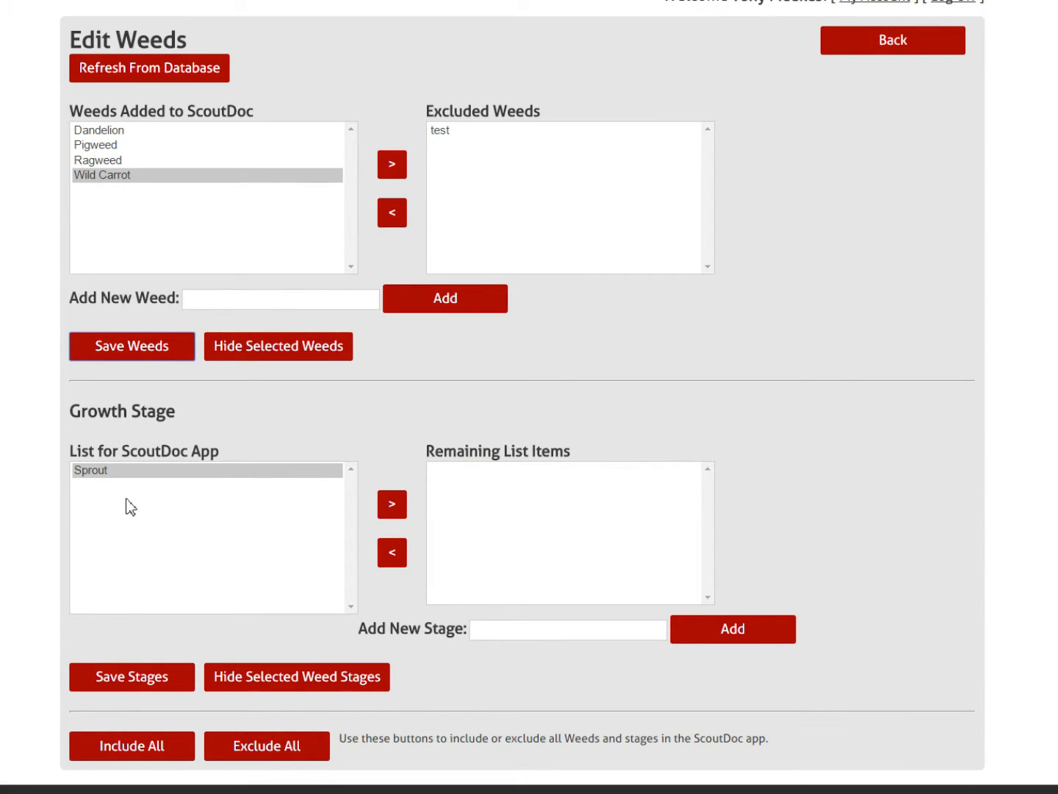
pyautogui.click(99, 473)
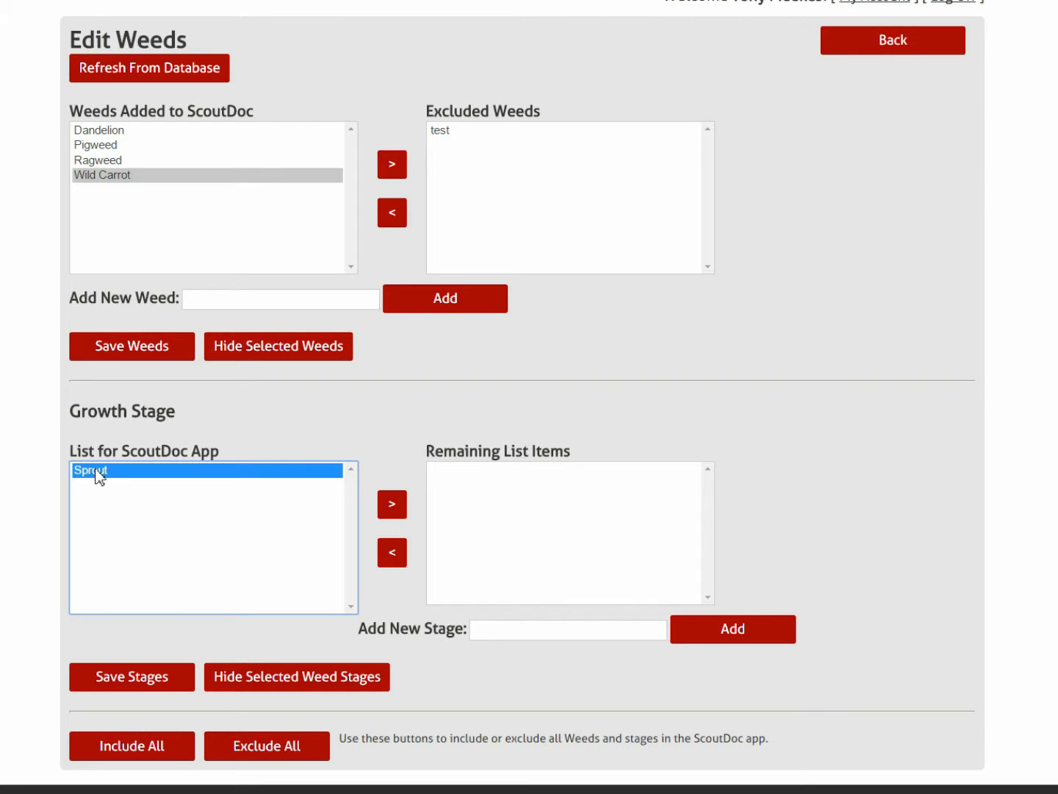
pyautogui.click(389, 506)
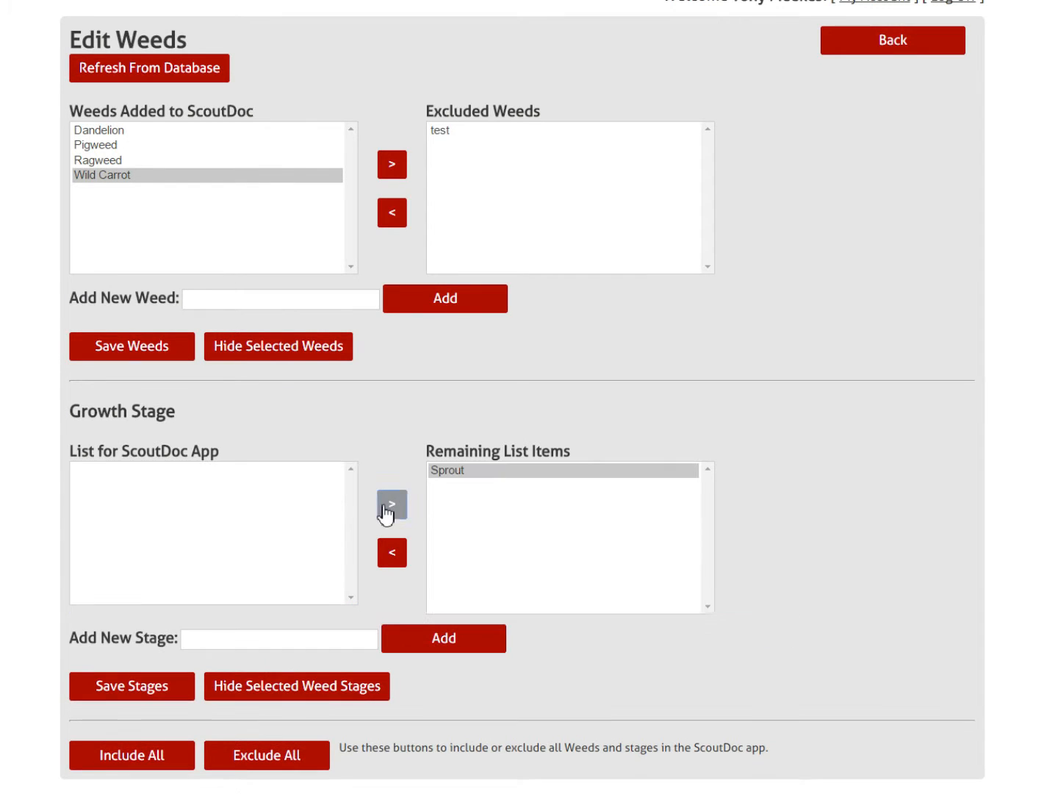
pyautogui.click(494, 472)
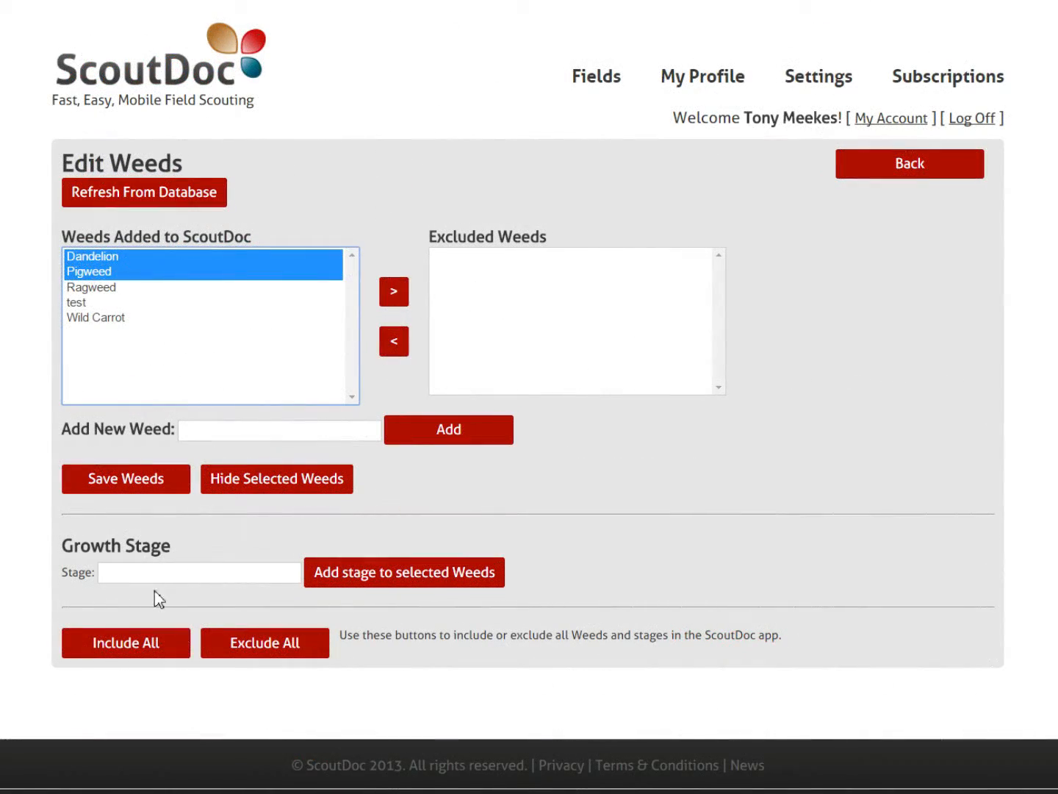
# Add a growth stage named Test to the selected weeds Dandelion and Pigweed together
pyautogui.click(157, 573)
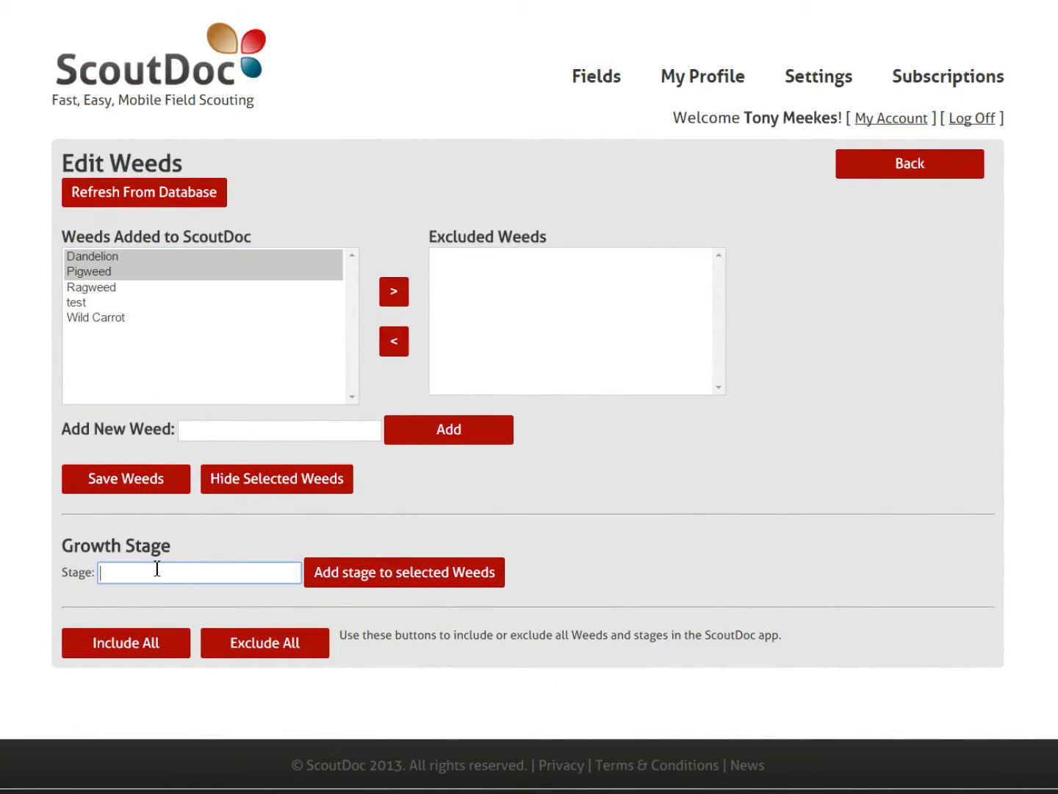
pyautogui.write('Test')
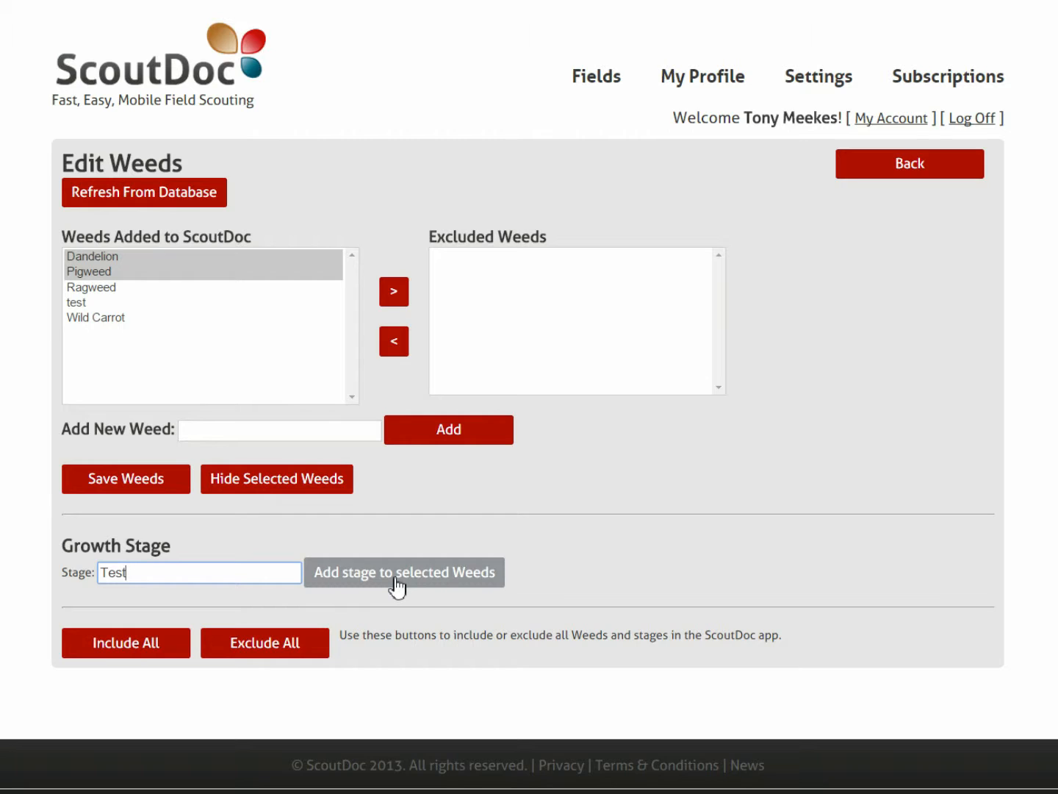
pyautogui.click(397, 583)
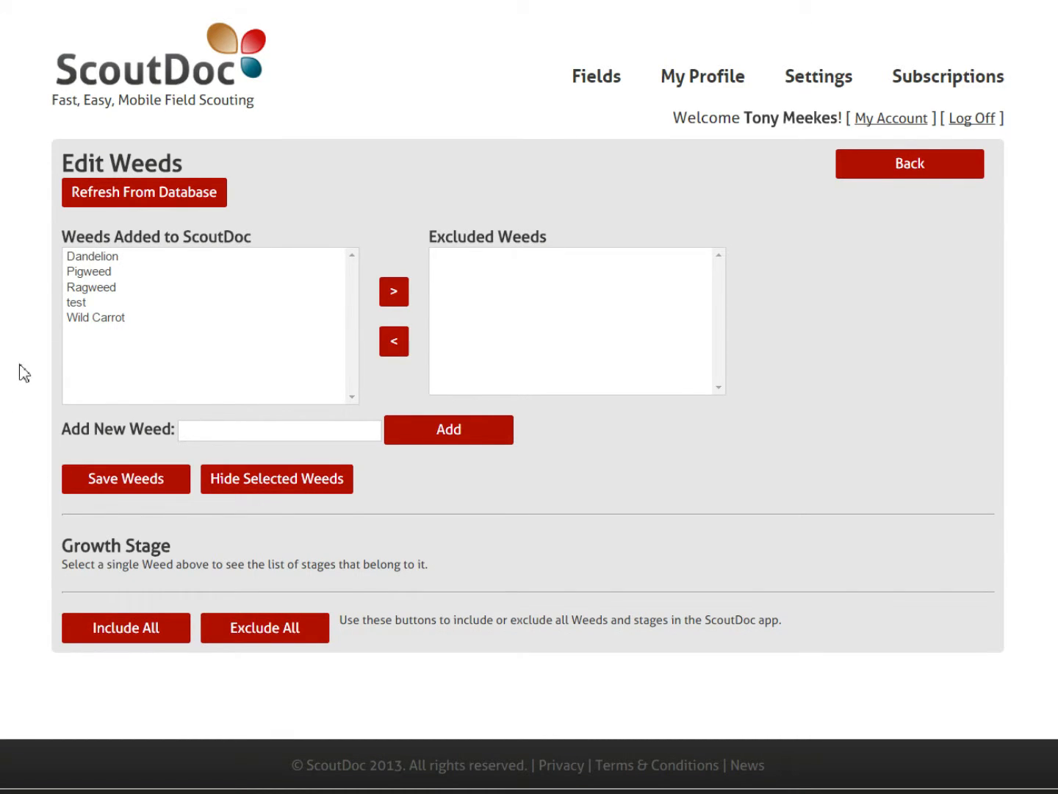
# Check the growth stage lists of Dandelion and Pigweed for the Test stage
pyautogui.click(102, 259)
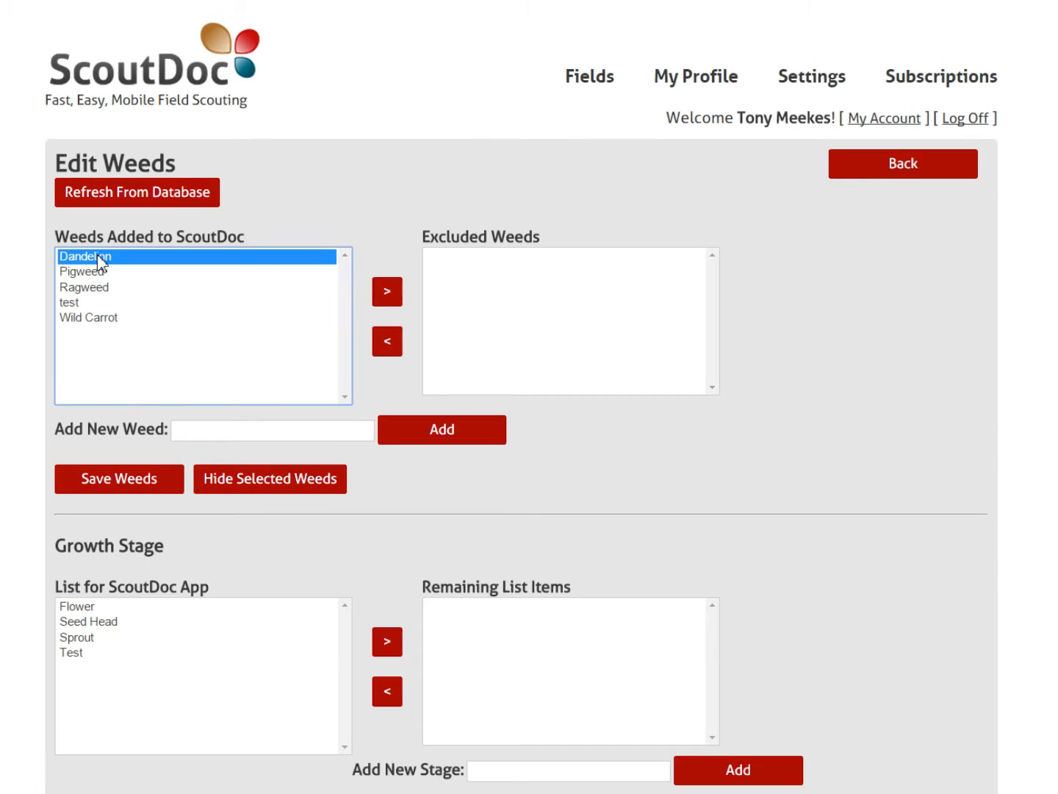
pyautogui.click(65, 654)
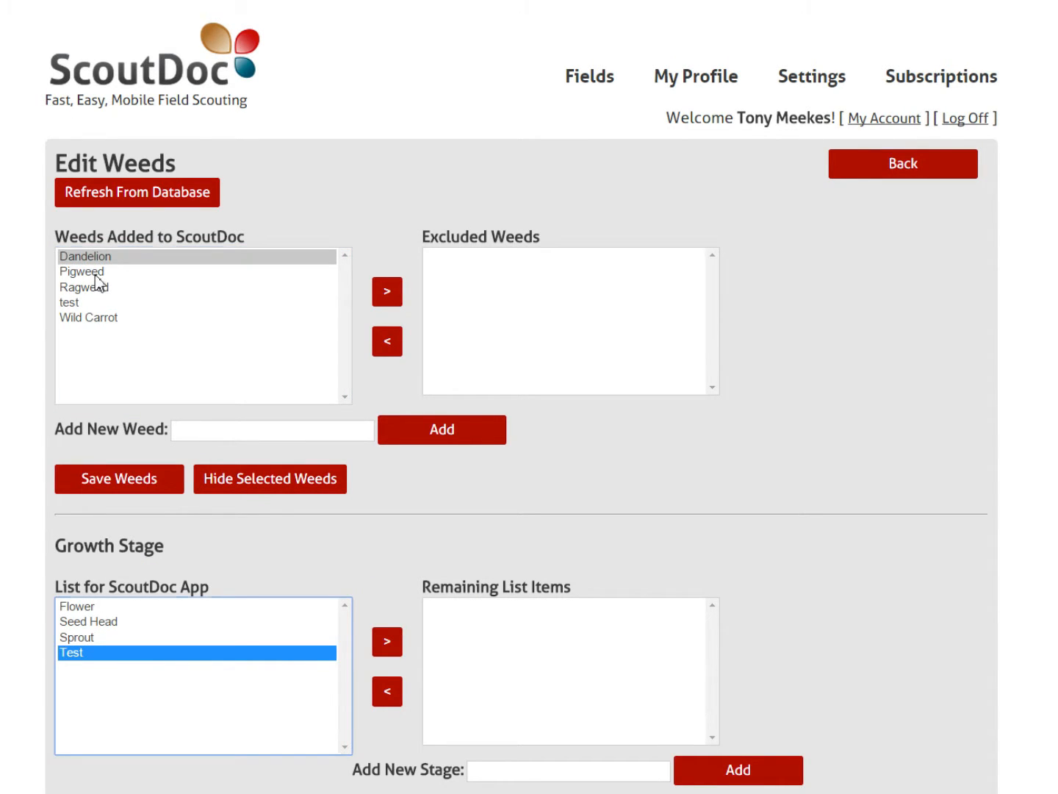
pyautogui.click(96, 273)
pyautogui.click(95, 638)
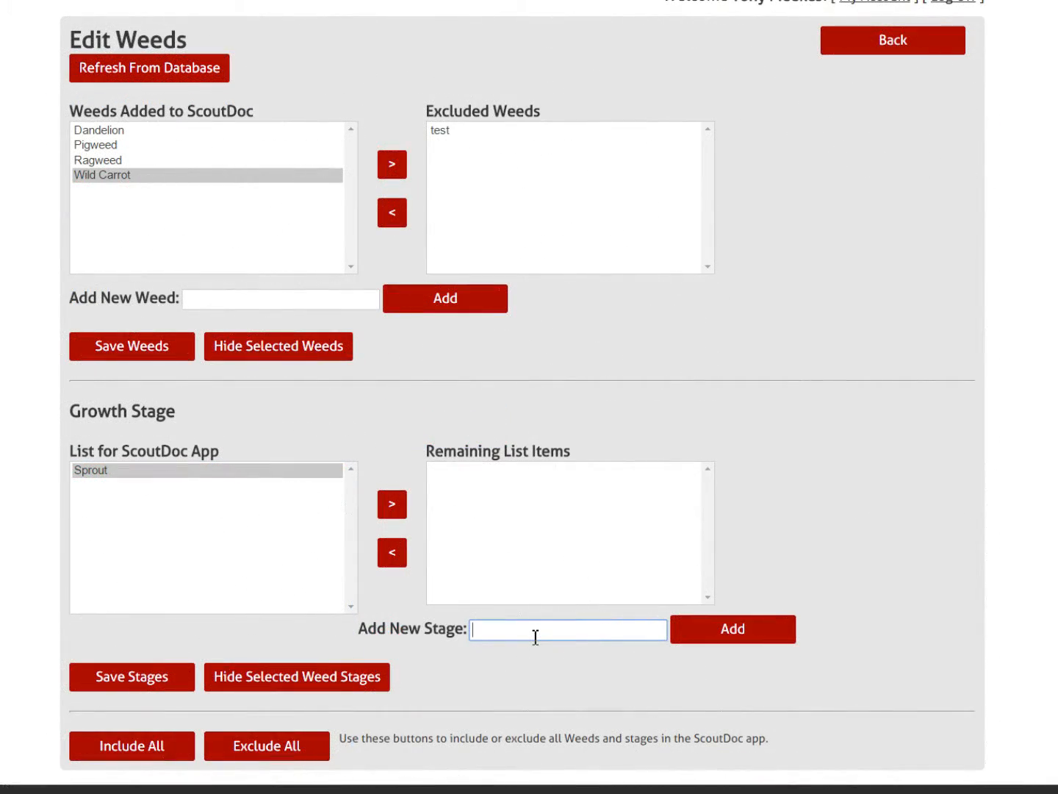
# Save Wild Carrot's growth stages and include all weeds and stages in the app
pyautogui.click(142, 683)
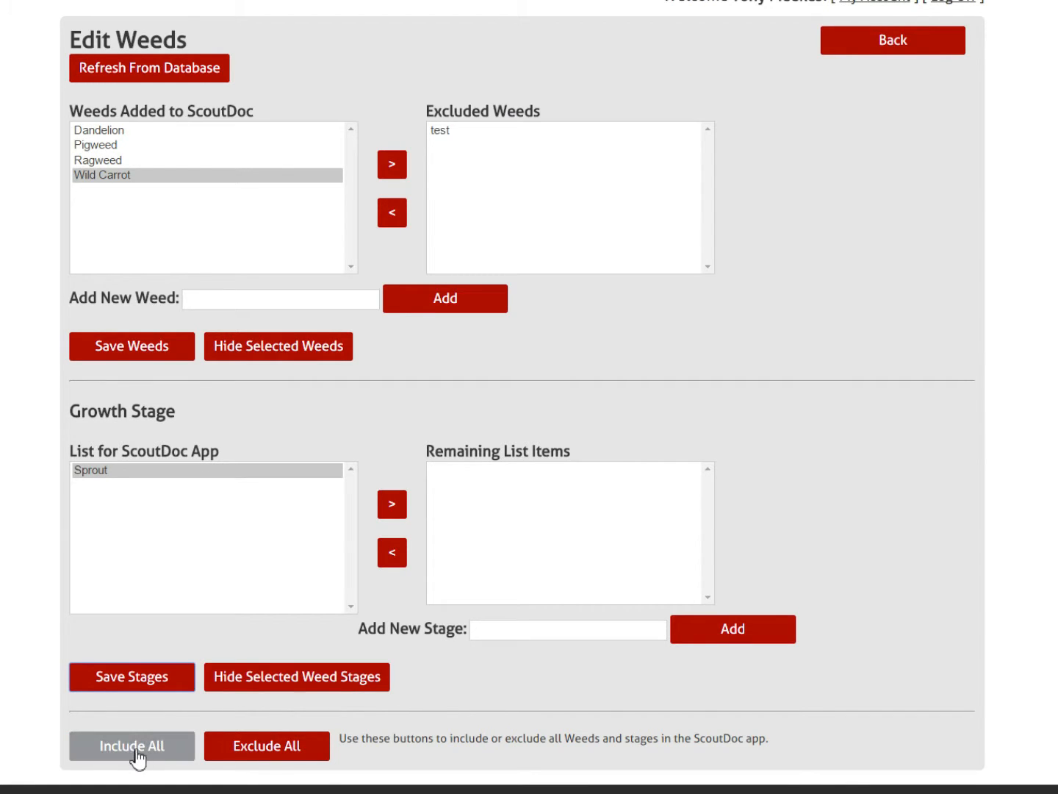
pyautogui.click(142, 755)
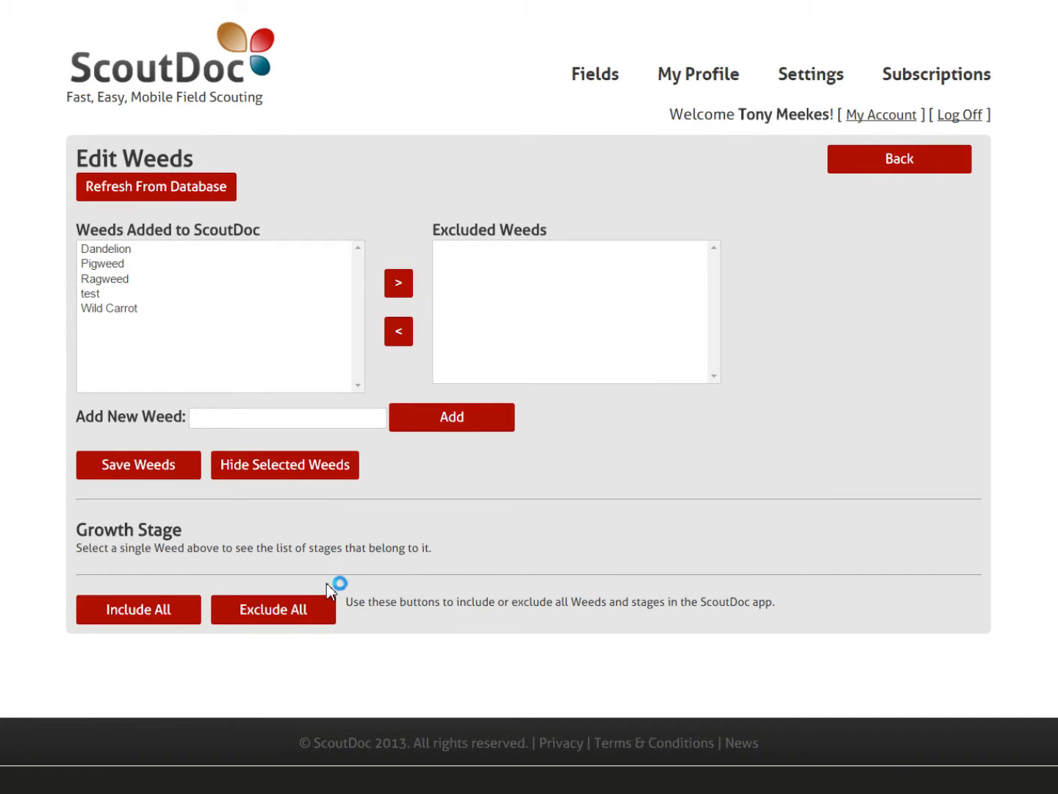
# Exclude all weeds at once and move them all back to the weeds added to ScoutDoc
pyautogui.click(263, 627)
pyautogui.moveTo(469, 252); pyautogui.dragTo(468, 310)
pyautogui.click(398, 332)
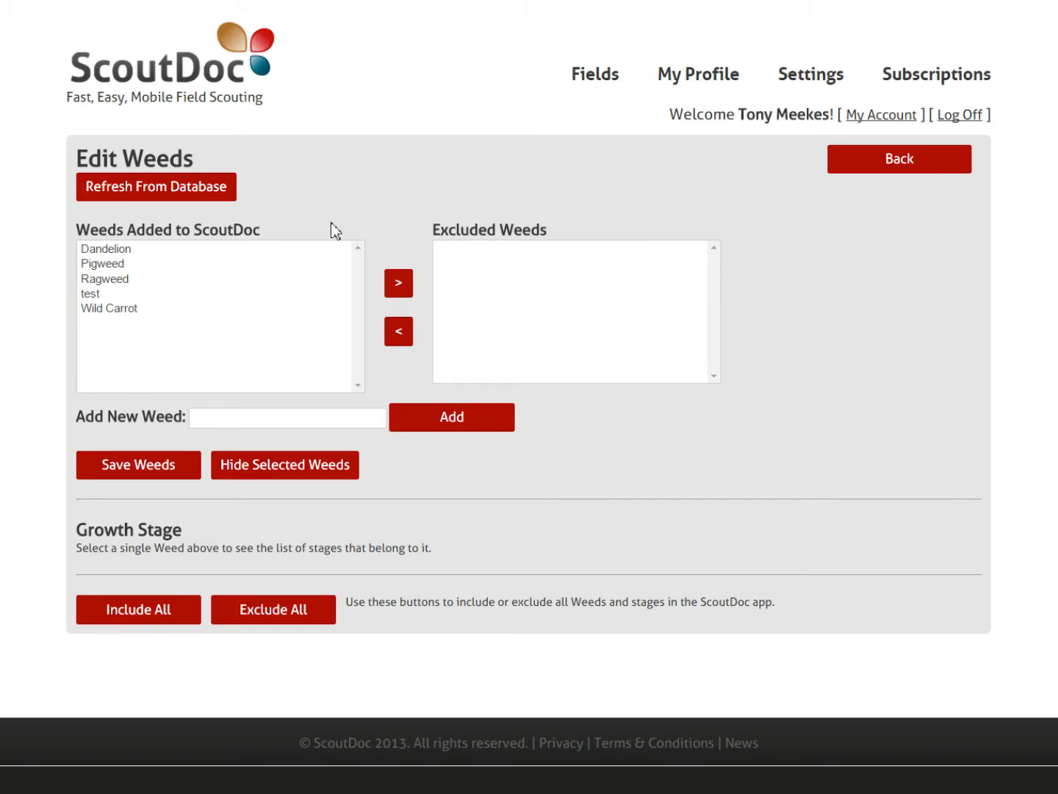
# Leave the weeds editor, view the Diseases drop-down list, and return to the settings page
pyautogui.click(916, 168)
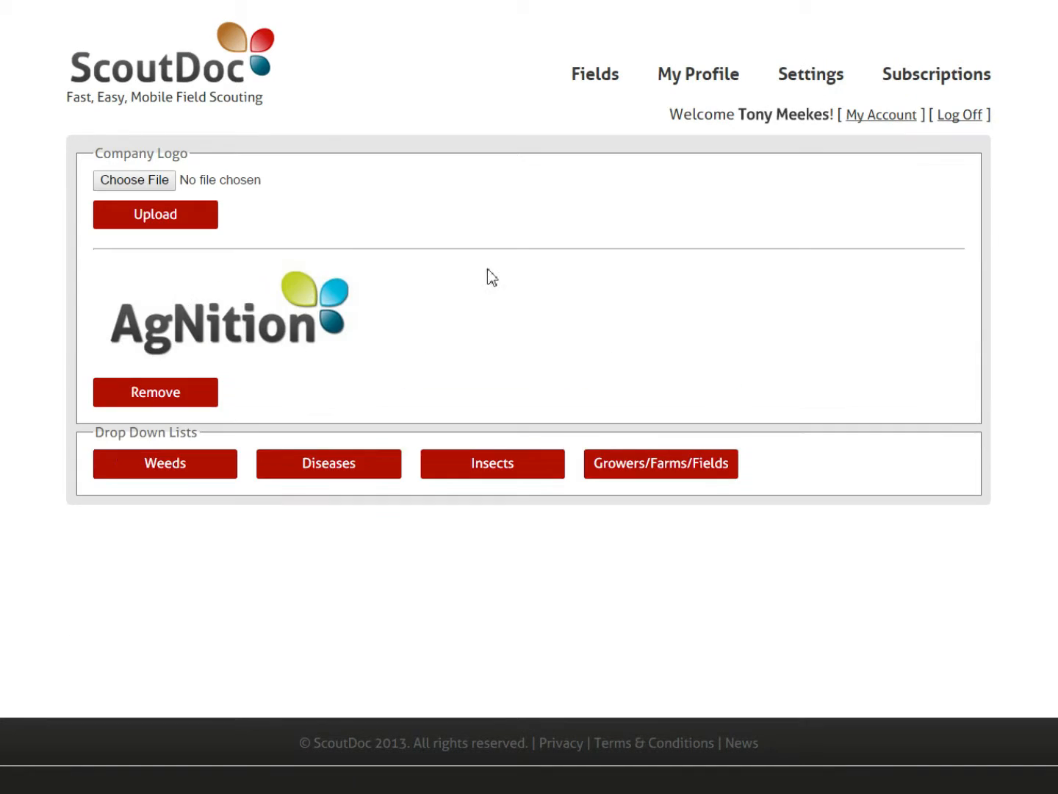
pyautogui.click(328, 468)
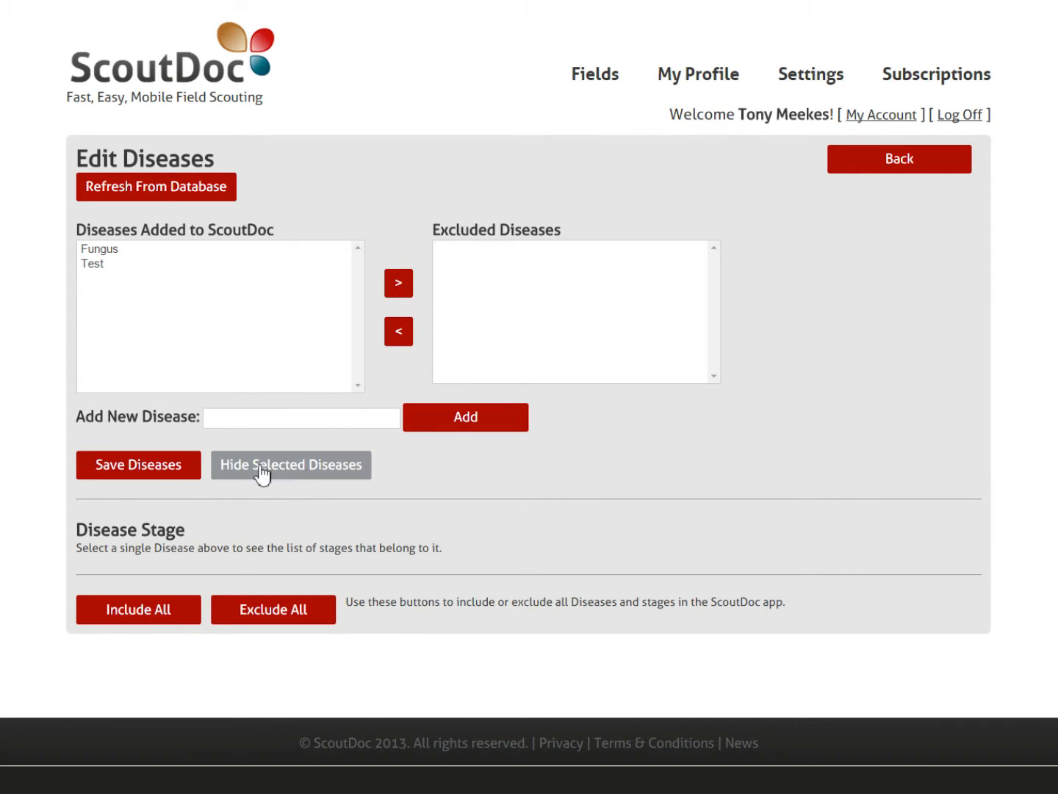
pyautogui.click(902, 168)
# Open the Insects drop-down list, examine the life stages of Aphids, and return to the settings page
pyautogui.click(452, 471)
pyautogui.click(93, 253)
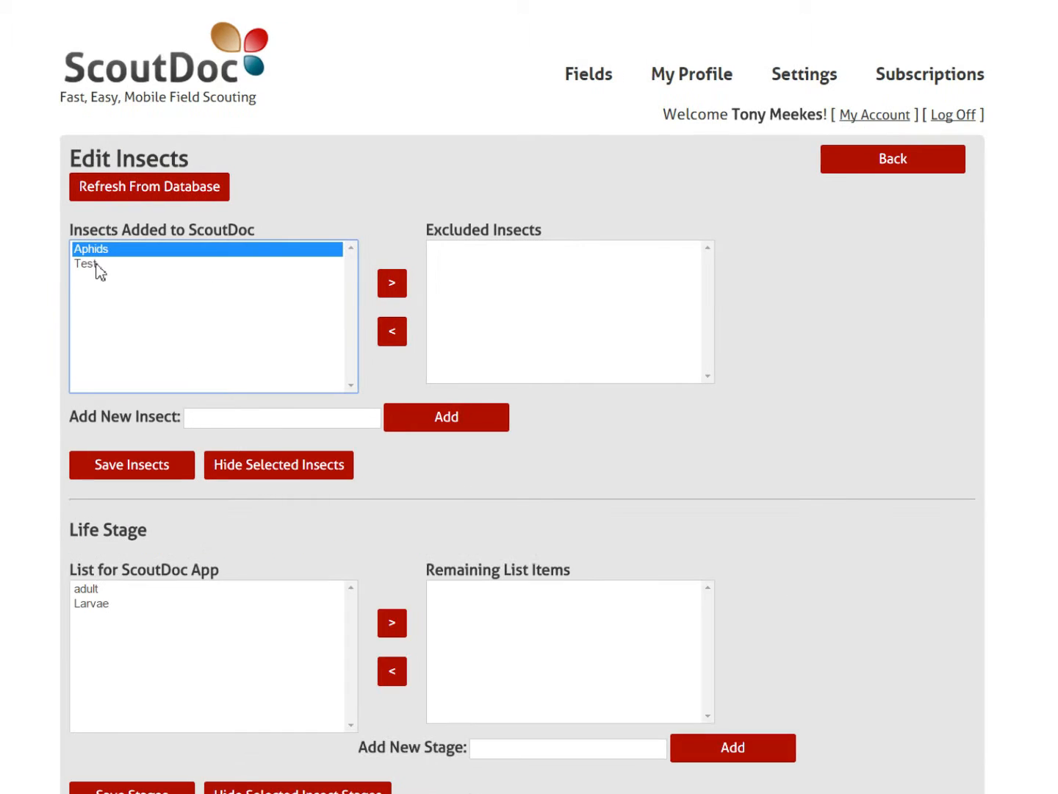
pyautogui.scroll(-3, 221, 596)
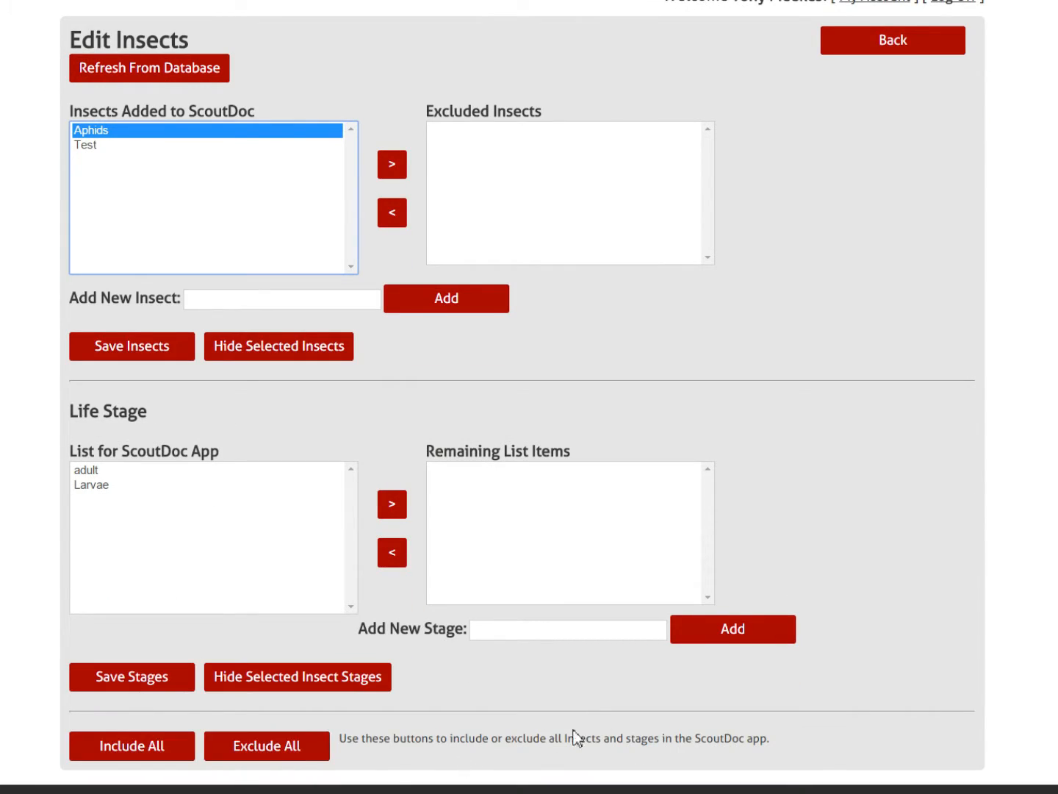
pyautogui.scroll(3, 894, 212)
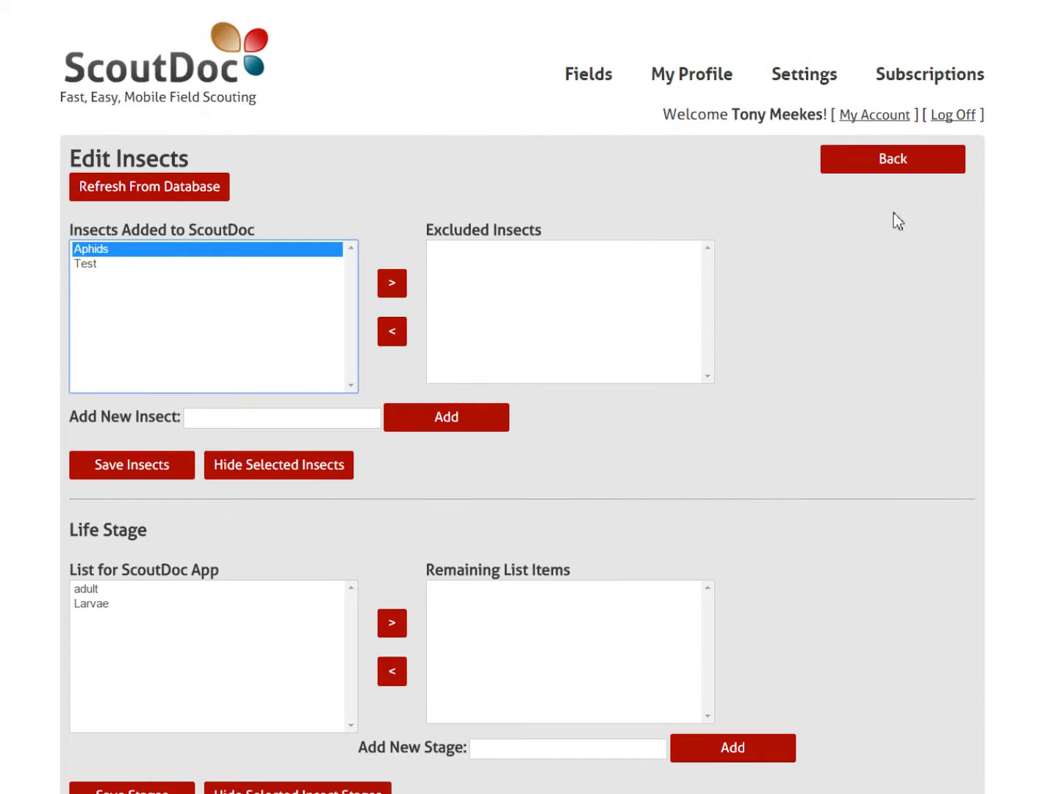
pyautogui.click(890, 162)
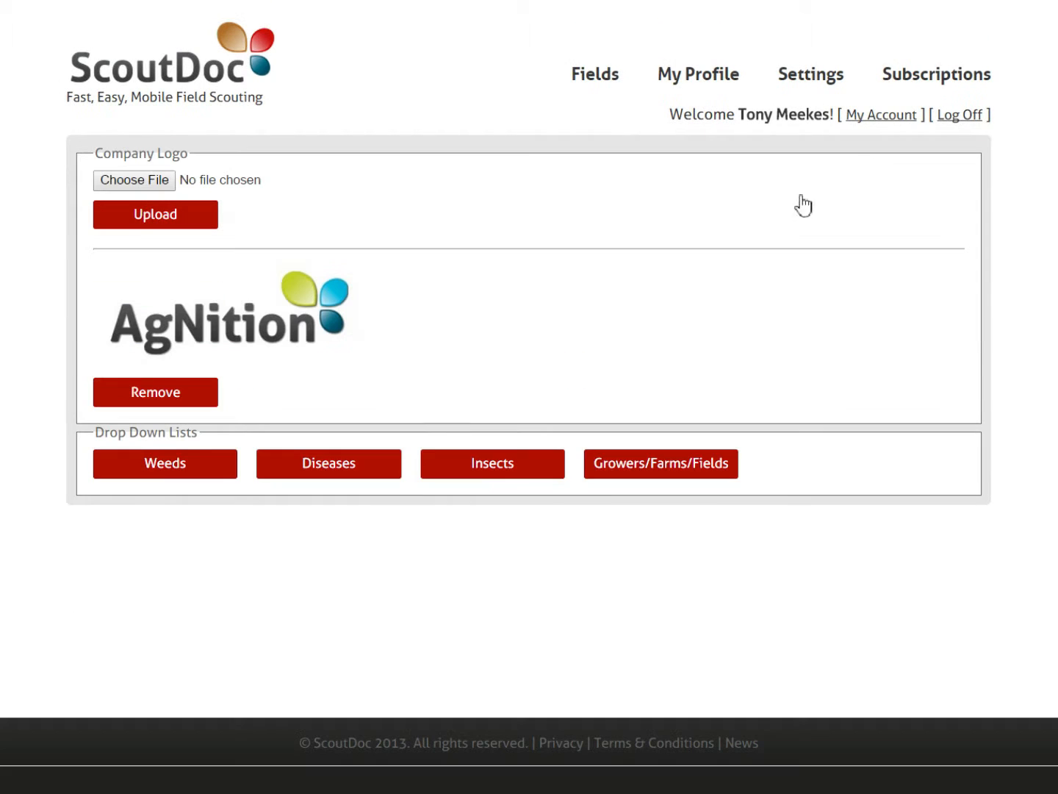
# Open the Growers/Farms/Fields drop-down lists, refresh them, and show the farms belonging to grower AgNition
pyautogui.click(650, 466)
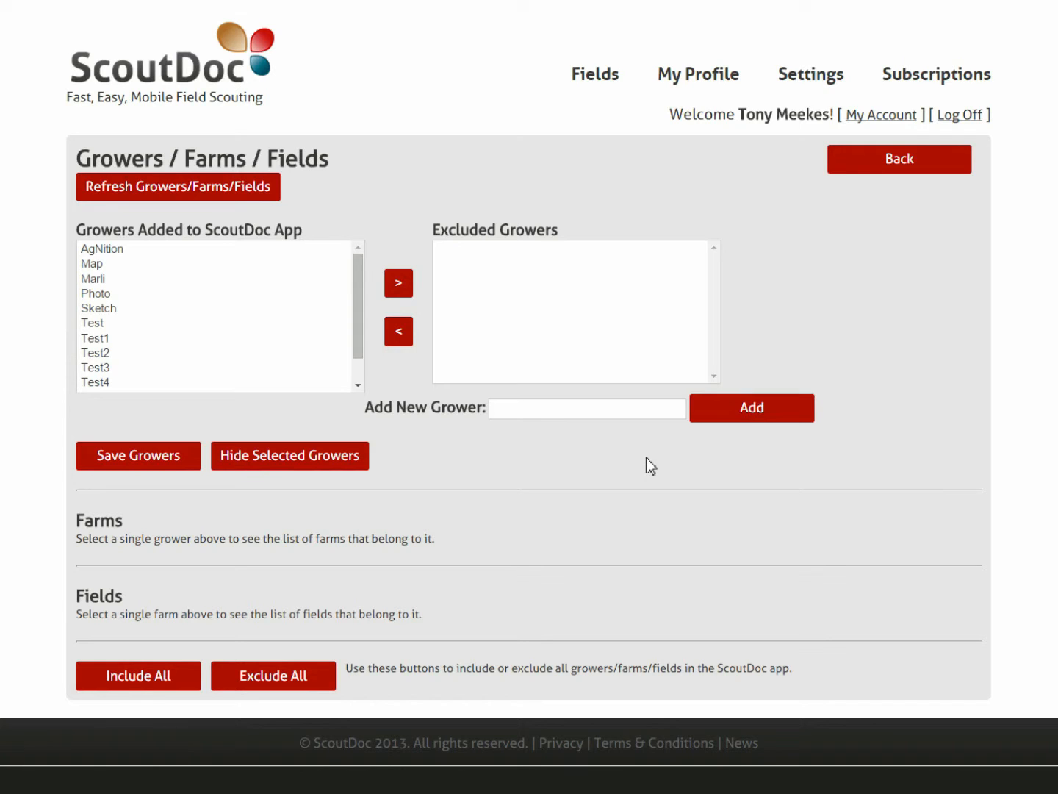
pyautogui.click(183, 193)
pyautogui.click(110, 250)
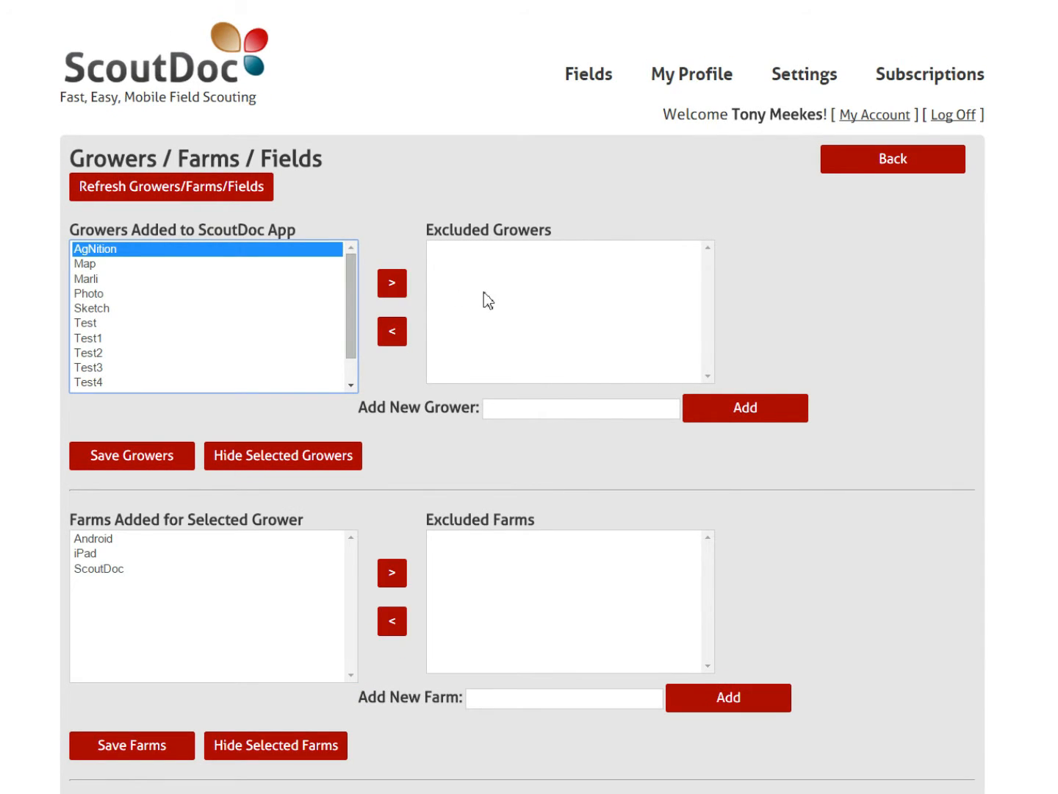
pyautogui.scroll(-1, 243, 388)
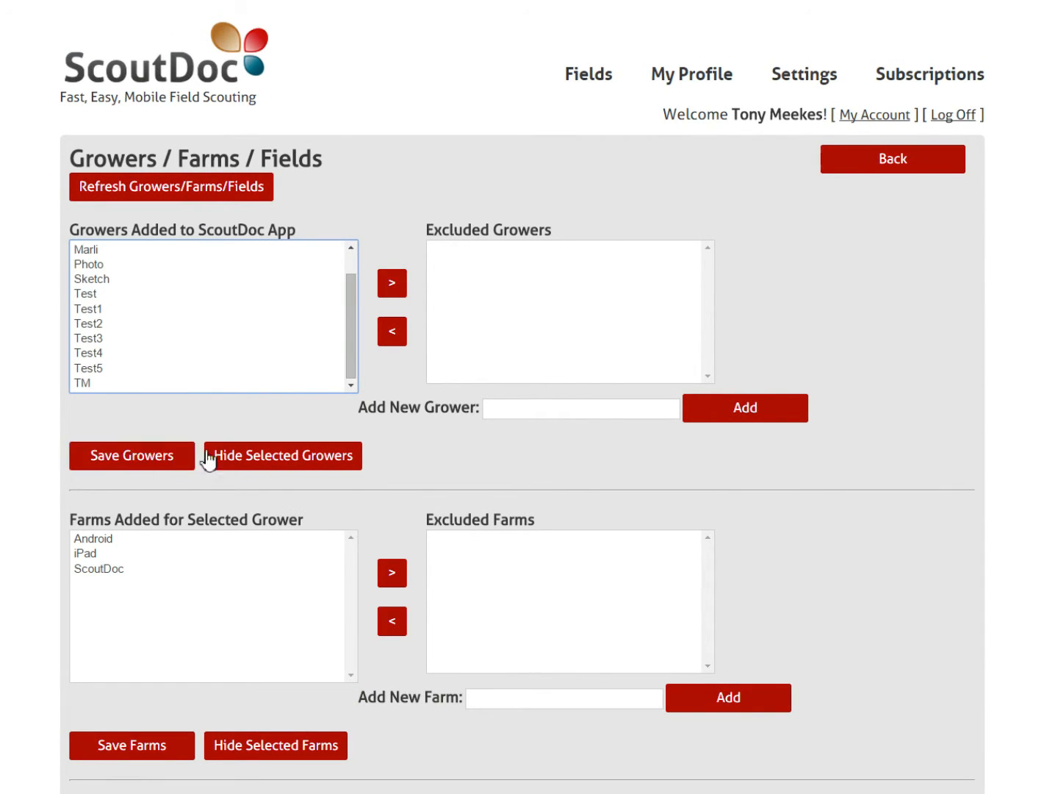
pyautogui.click(588, 404)
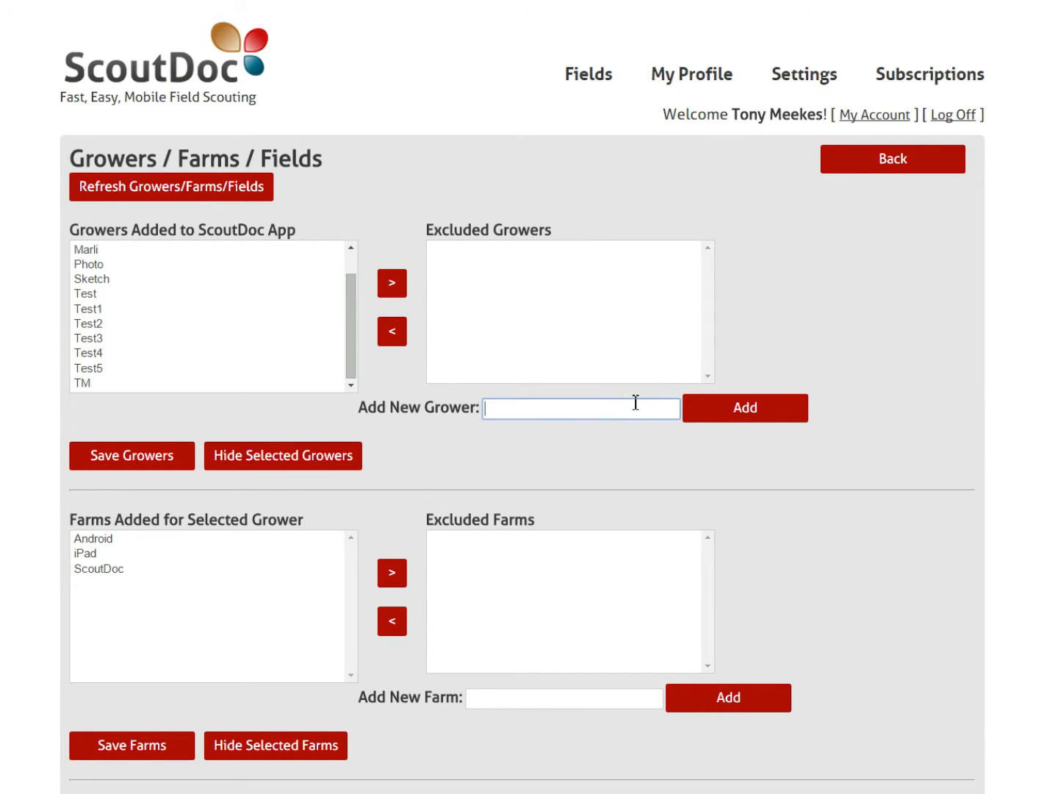
pyautogui.click(595, 462)
pyautogui.scroll(-1, 595, 461)
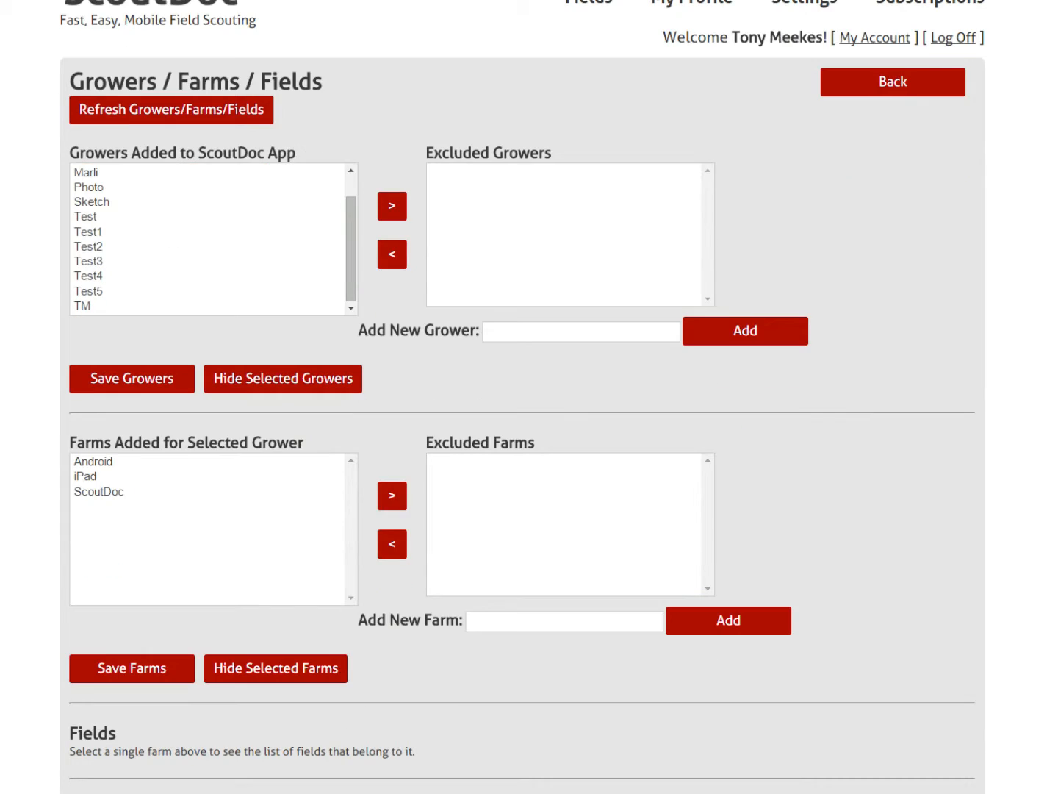
pyautogui.scroll(-1, 110, 477)
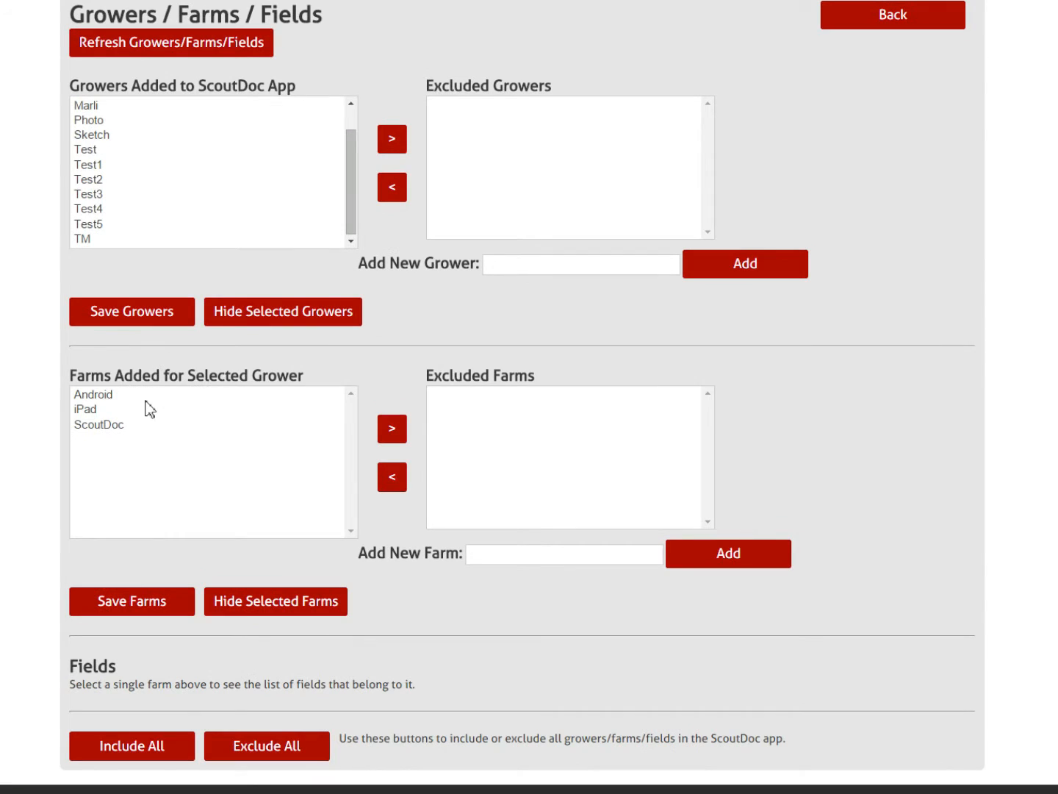
# Exclude AgNition's Android farm and move it back to the farms added for the grower
pyautogui.click(263, 396)
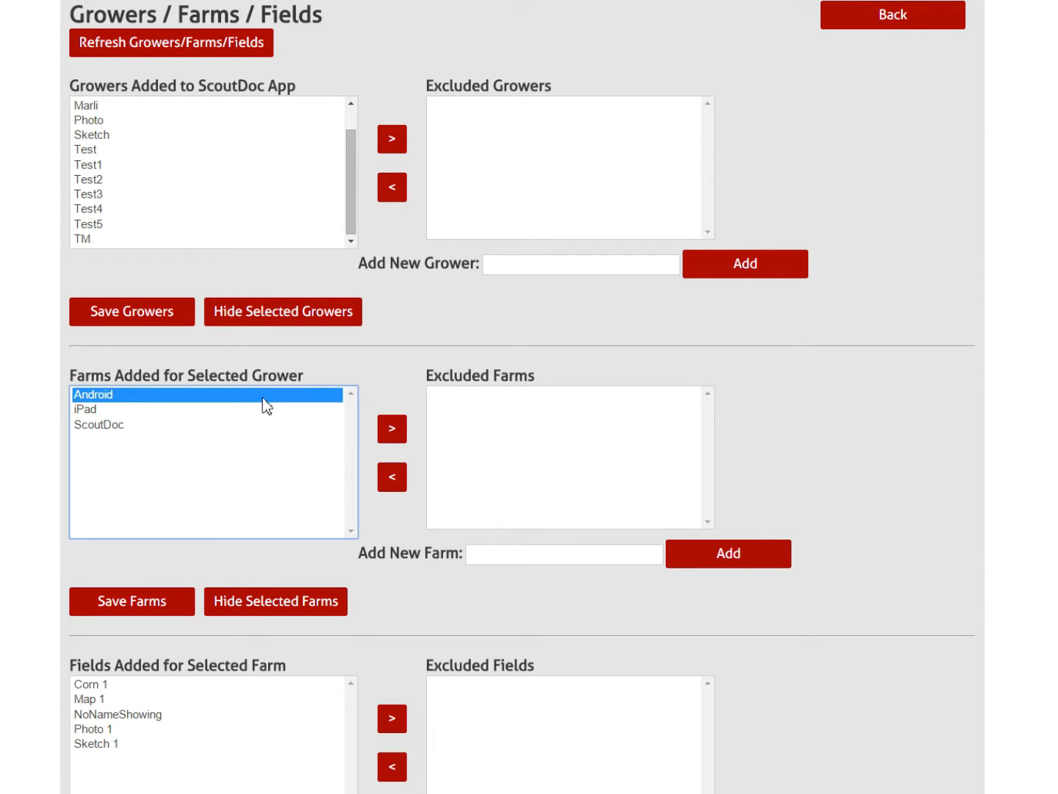
pyautogui.click(394, 434)
pyautogui.click(527, 395)
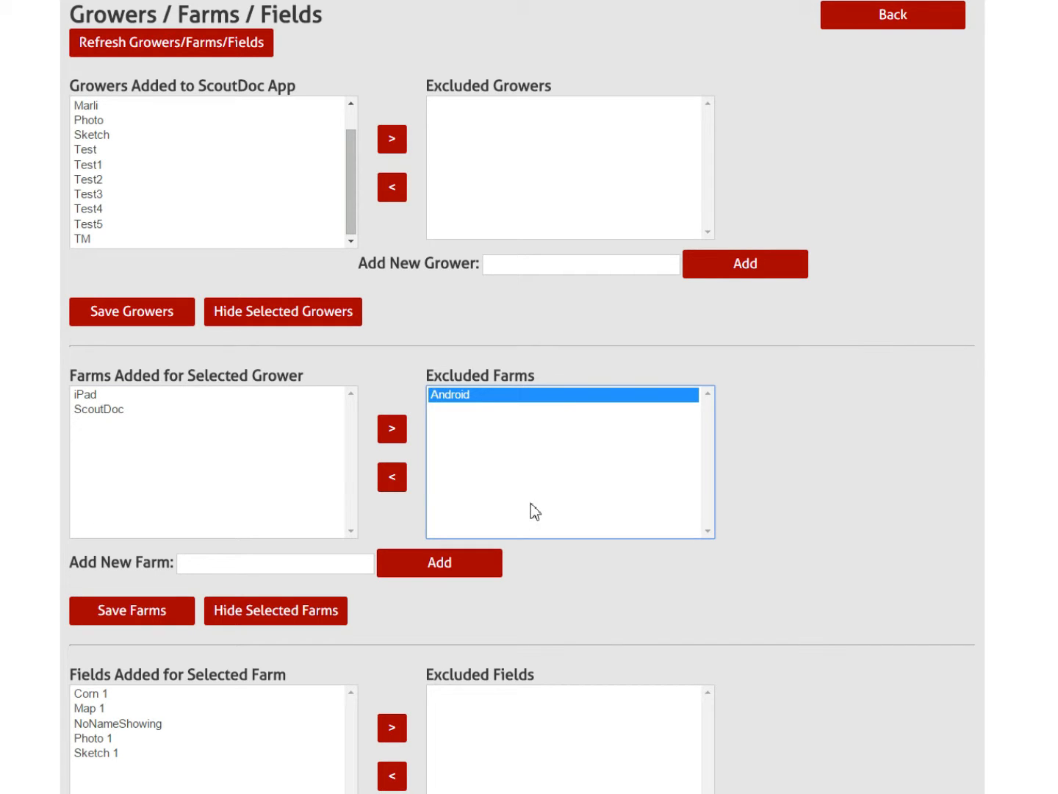
pyautogui.click(394, 477)
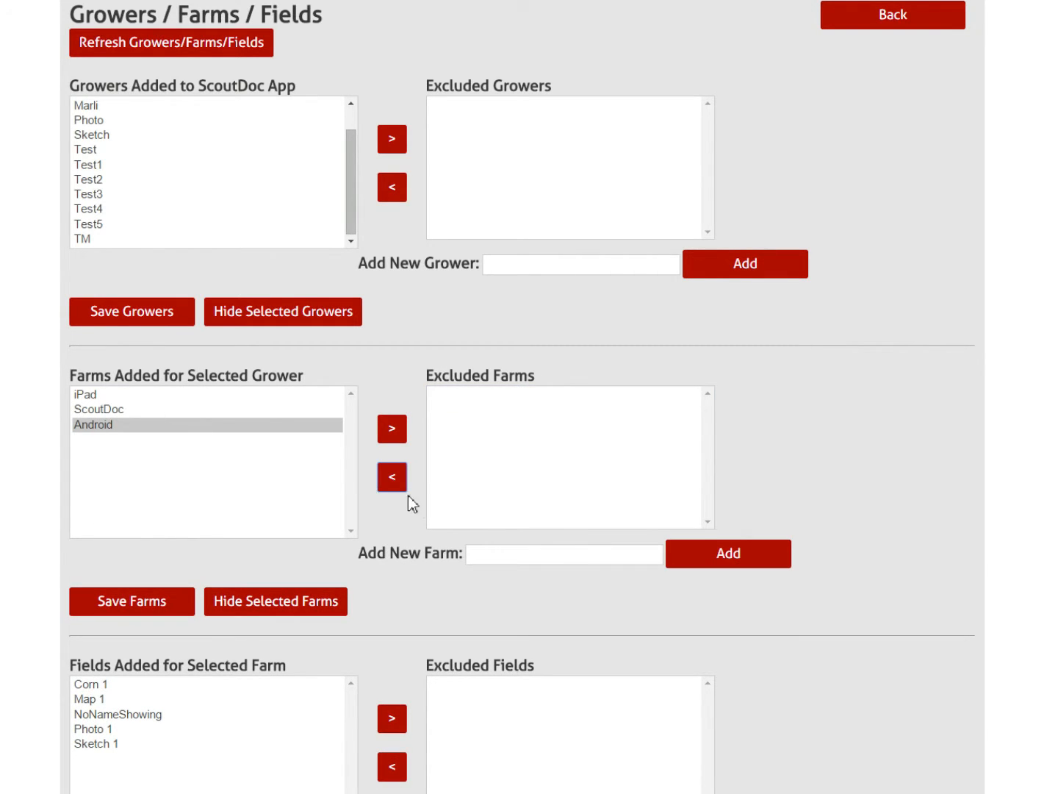
pyautogui.click(485, 553)
pyautogui.scroll(-1, 196, 515)
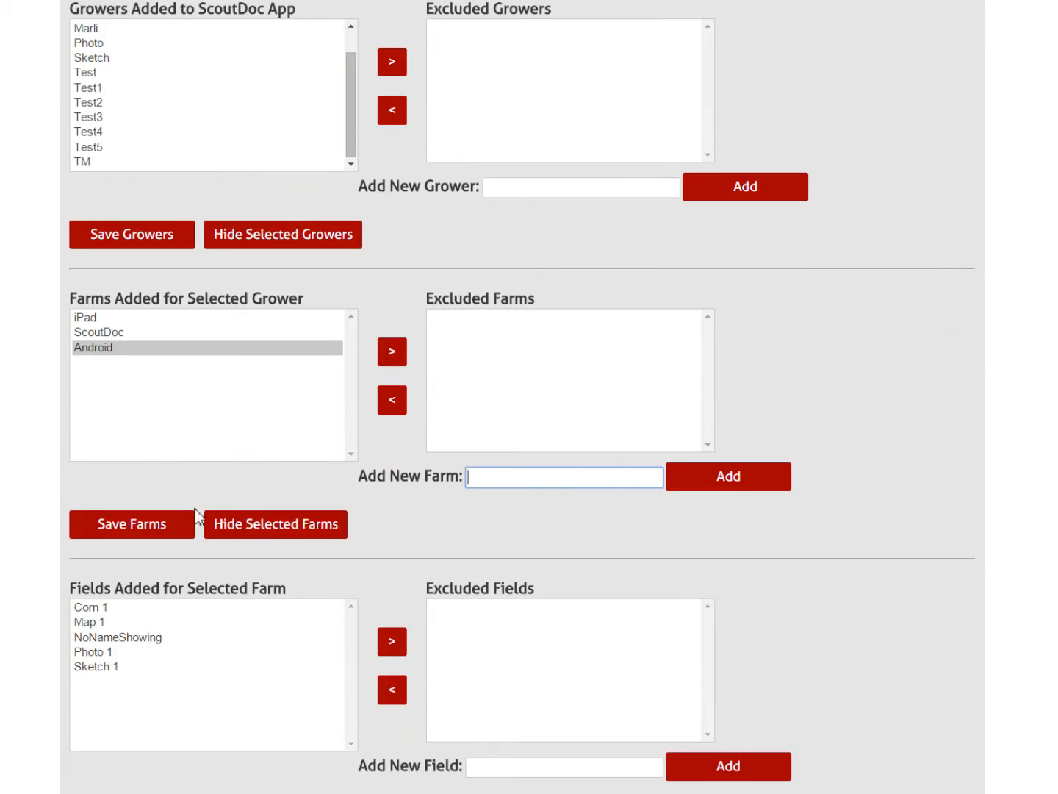
# Select the iPad farm and its Map 1 field, and save the farm's field list
pyautogui.click(88, 319)
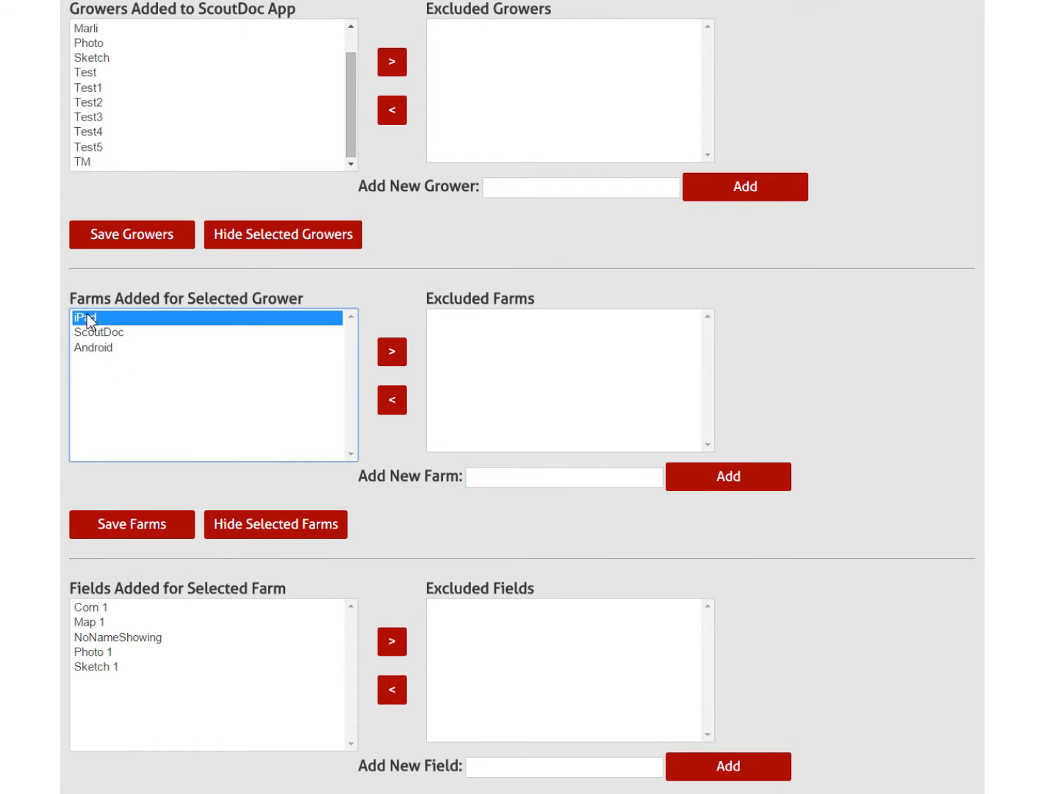
pyautogui.click(93, 608)
pyautogui.click(92, 624)
pyautogui.scroll(-1, 371, 562)
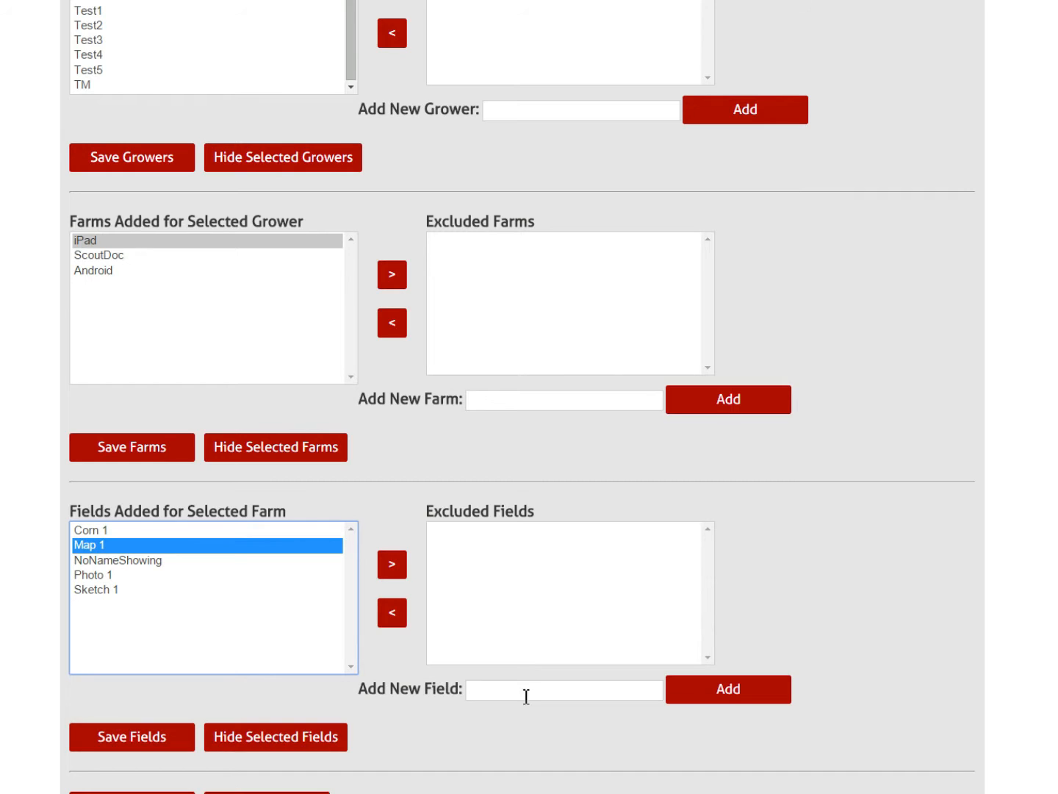
pyautogui.click(141, 737)
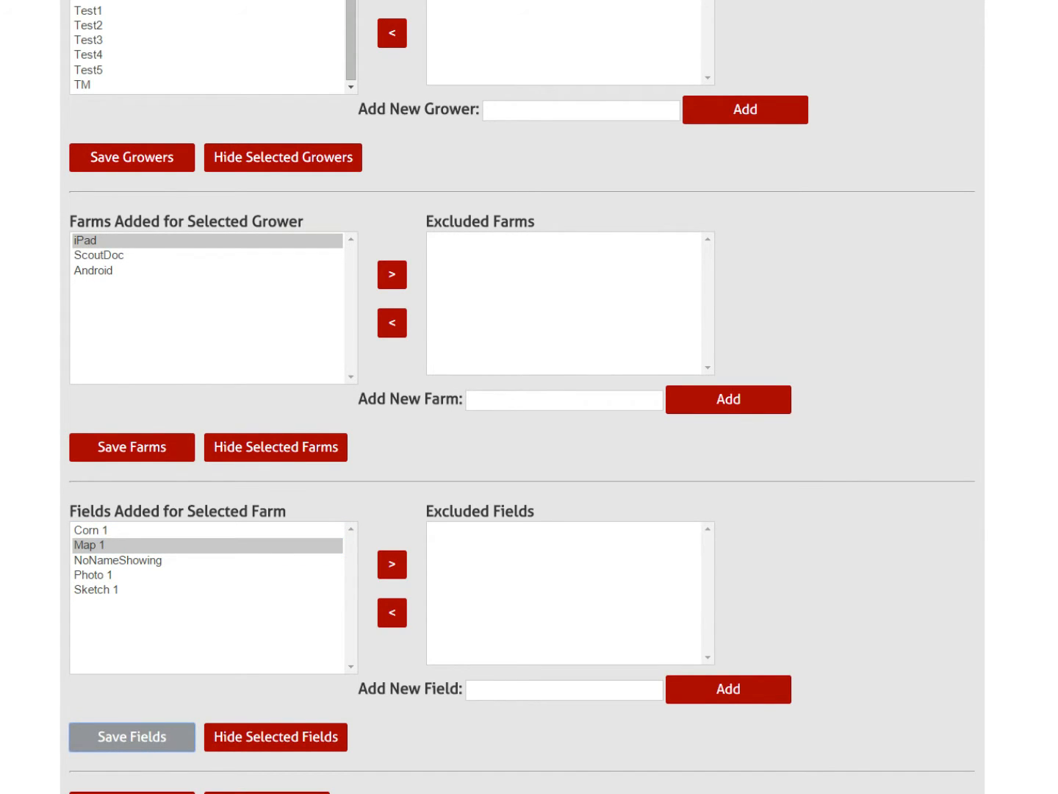
pyautogui.scroll(-1, 207, 543)
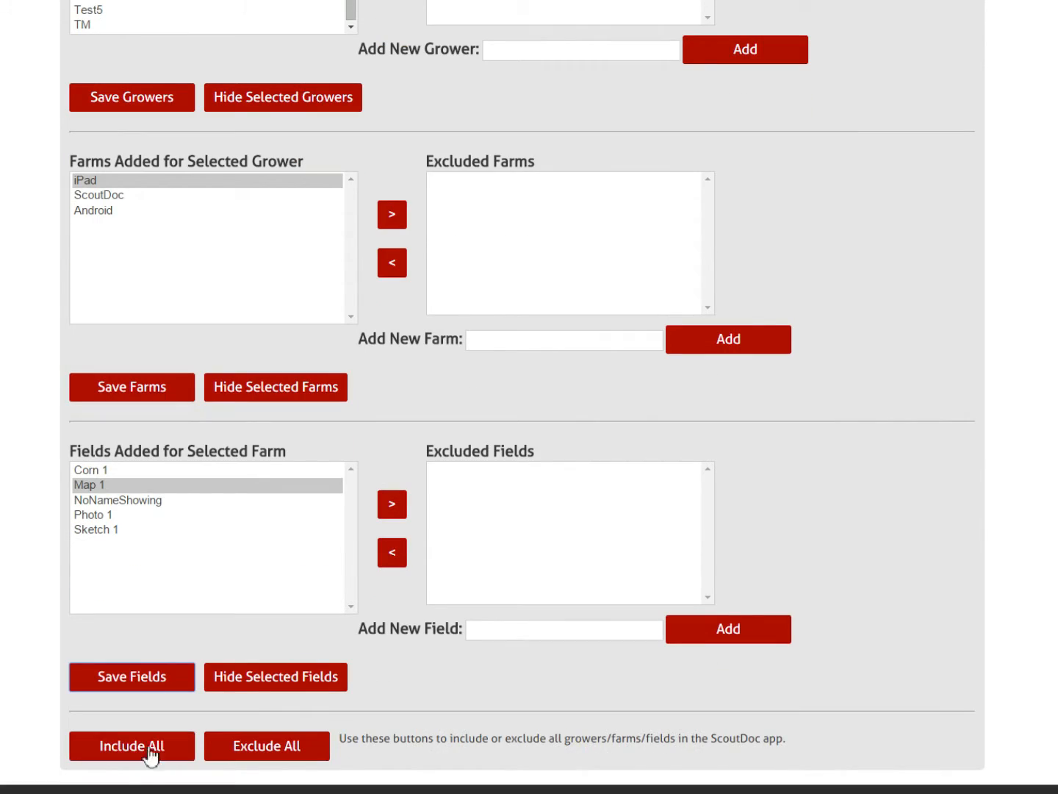
# Exclude all growers, farms and fields, include them all again, and leave the Growers/Farms/Fields page
pyautogui.click(132, 748)
pyautogui.click(235, 758)
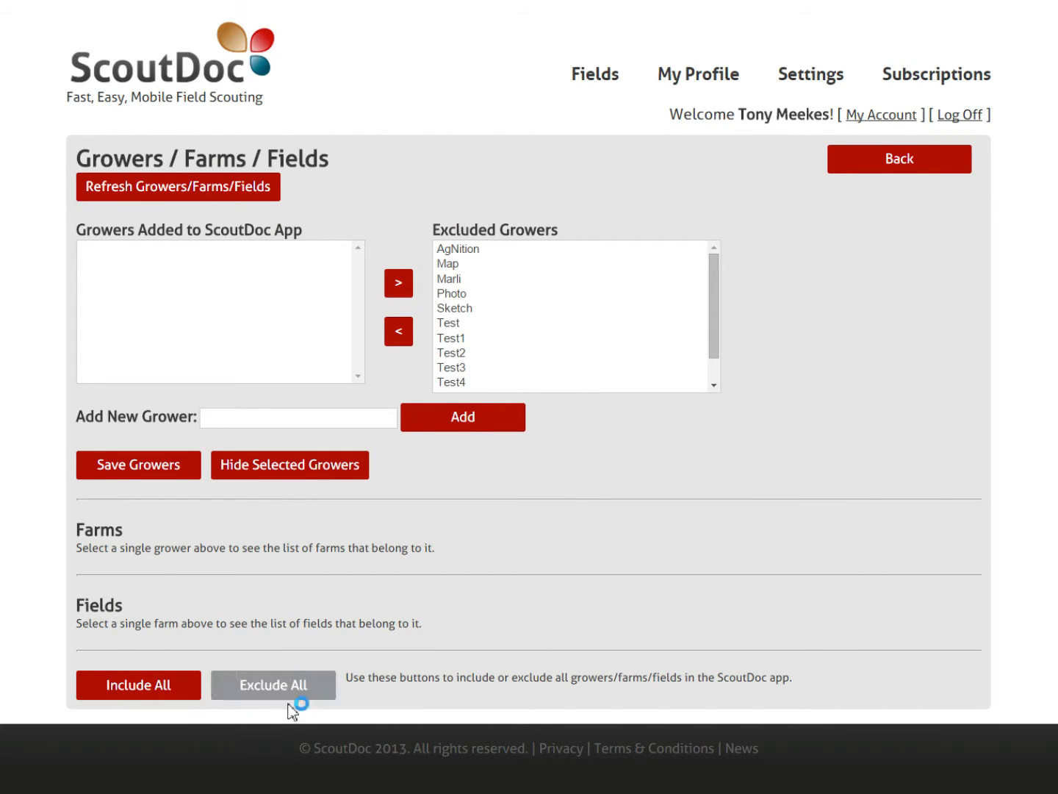
pyautogui.click(133, 691)
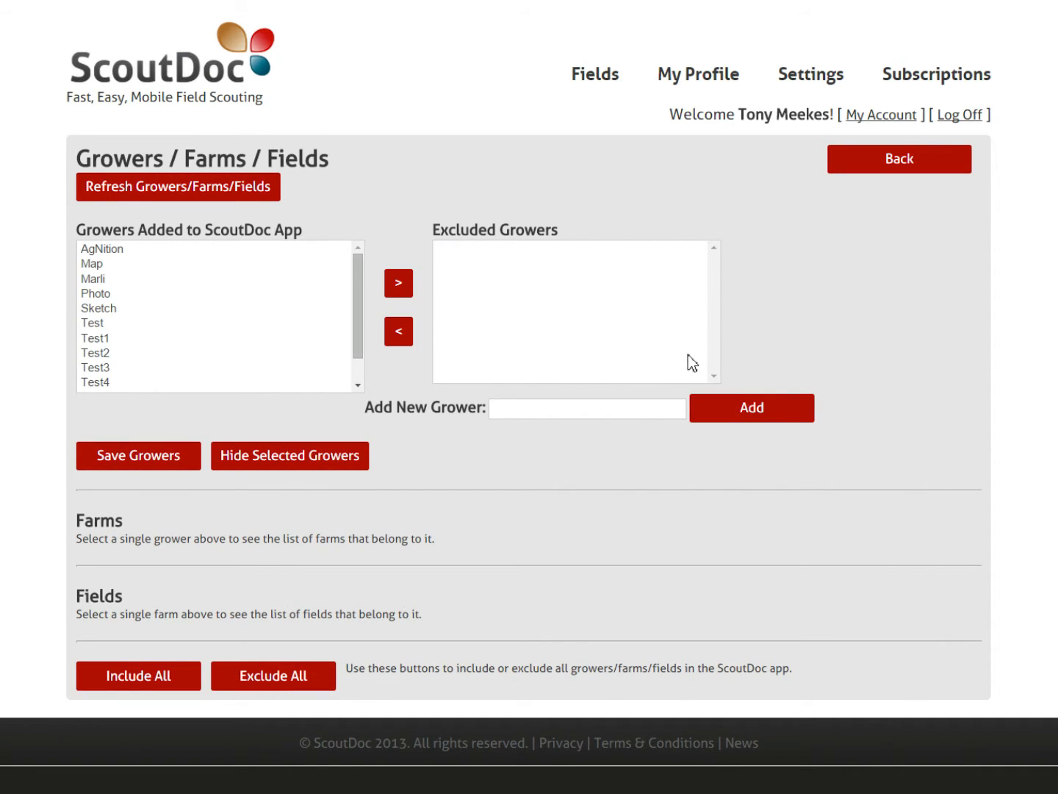
pyautogui.click(888, 166)
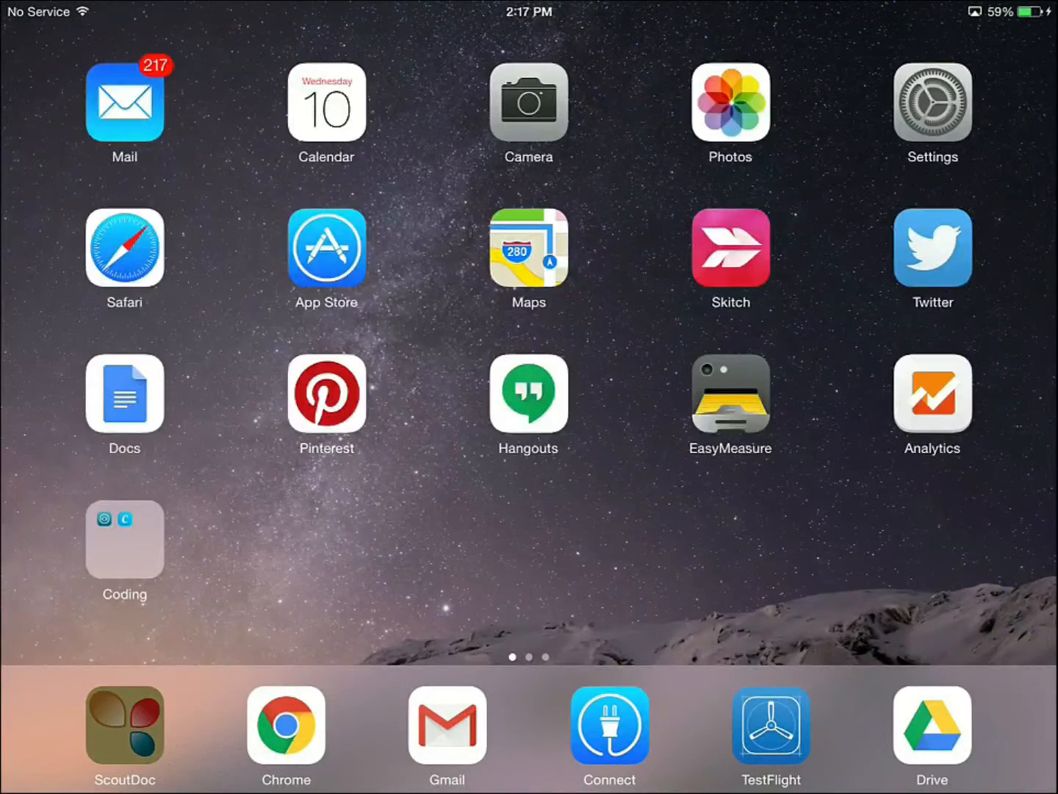
# Switch to the ScoutDoc app on the iPad, start a new file, and browse the available growers
pyautogui.click(125, 725)
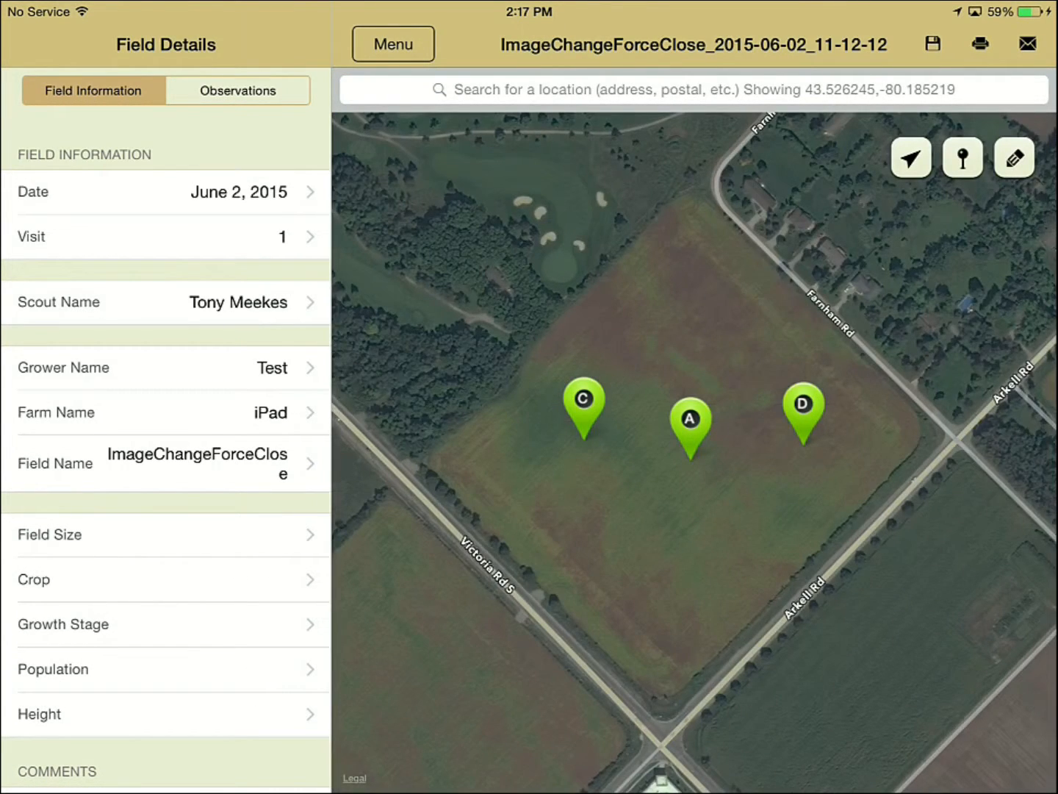
pyautogui.click(393, 44)
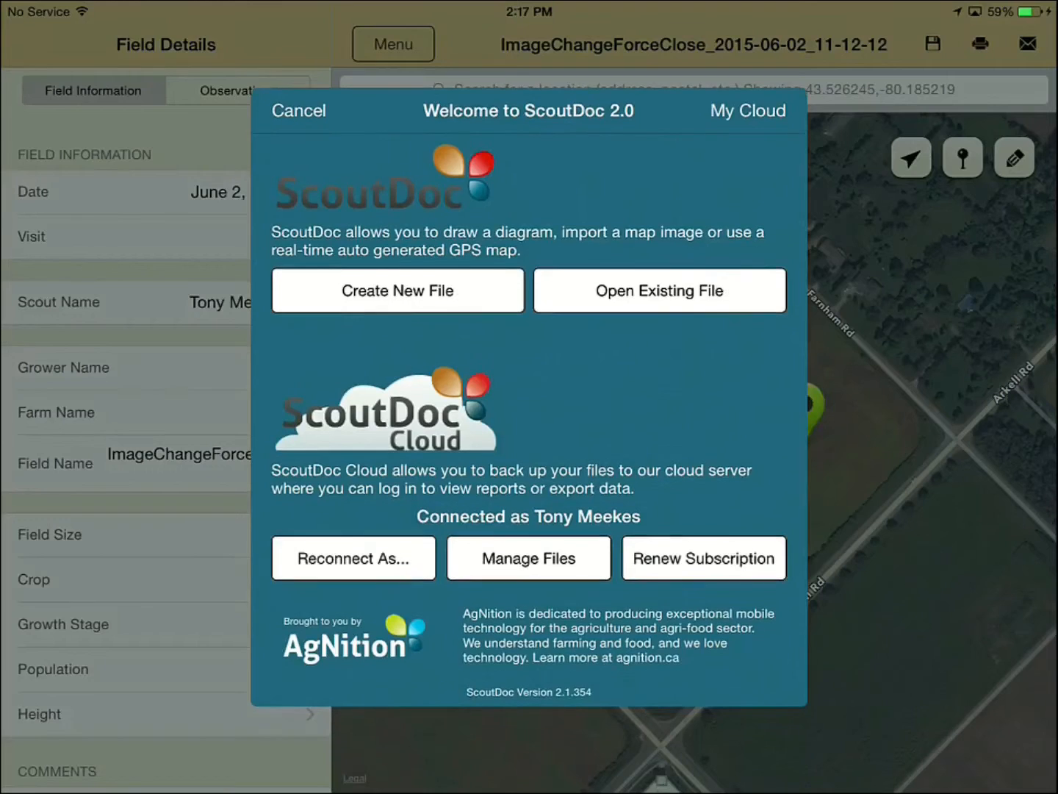
pyautogui.click(398, 291)
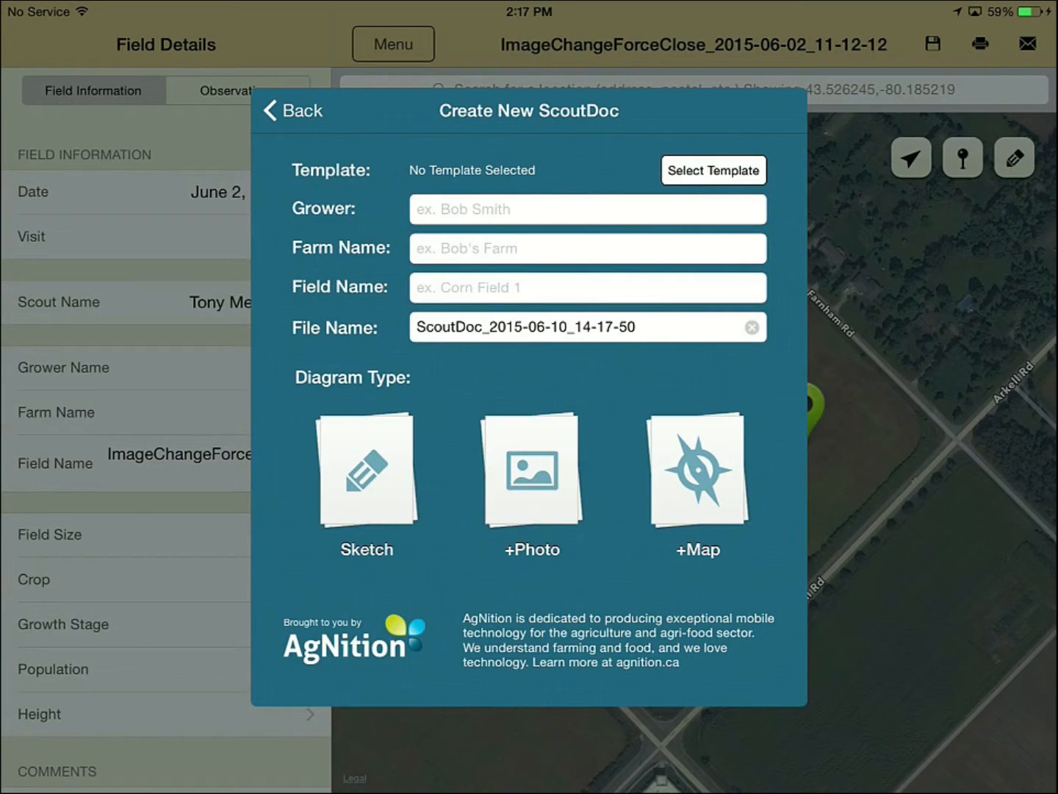
pyautogui.click(714, 170)
pyautogui.scroll(-5, 529, 682)
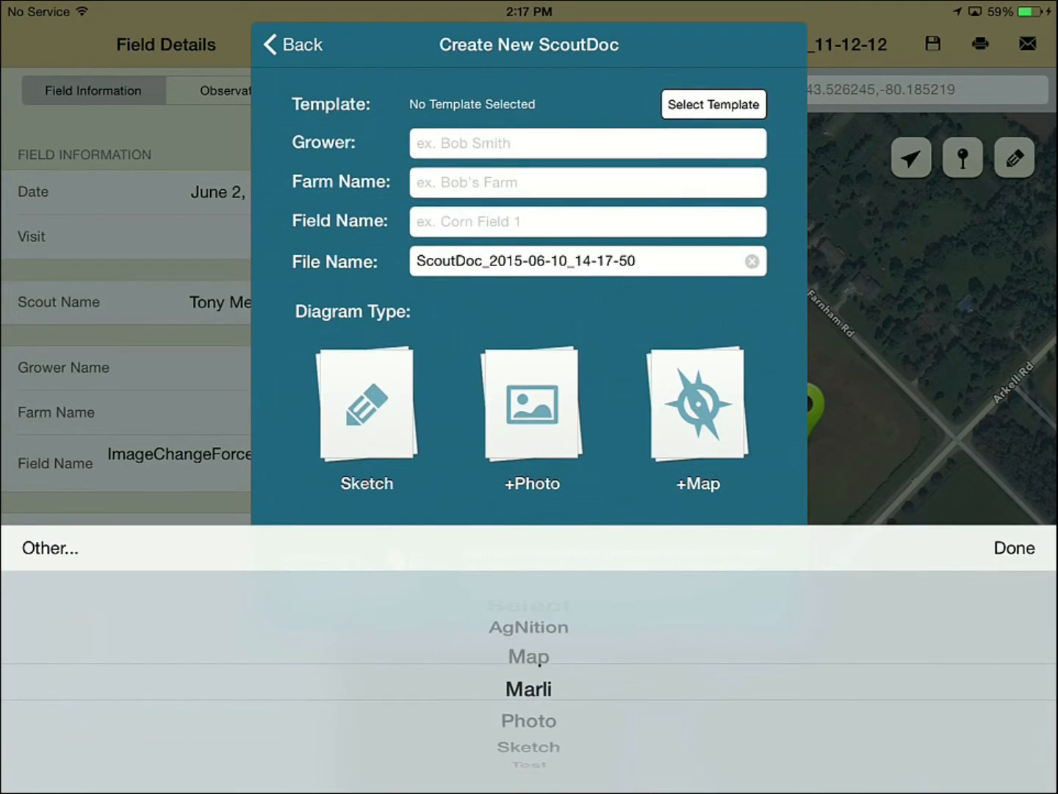
pyautogui.scroll(-7, 530, 682)
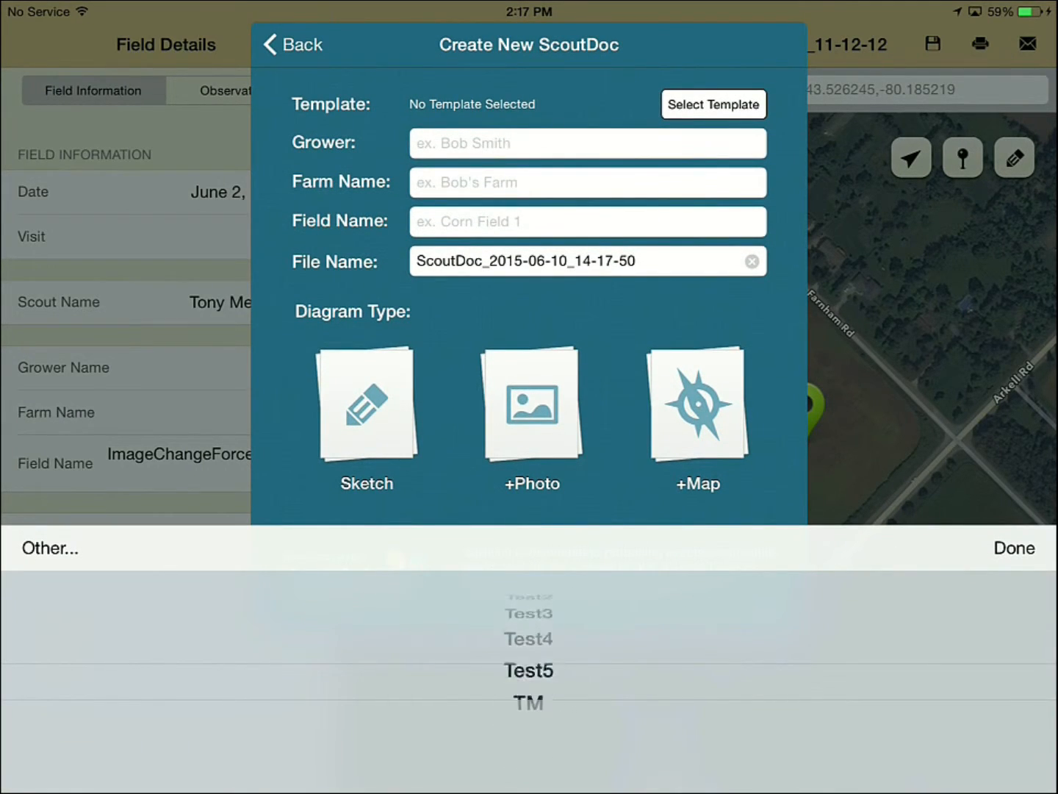
pyautogui.scroll(10, 529, 682)
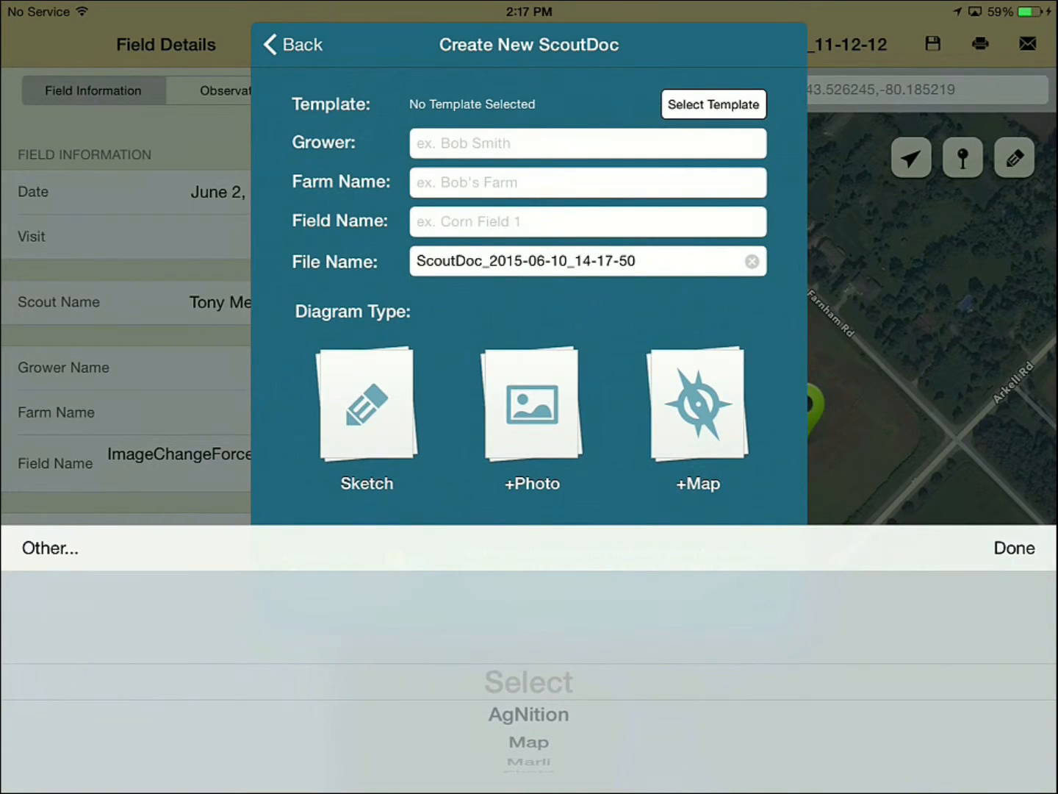
# Choose grower AgNition and farm iPad, view the farm's field choices, and leave the form without creating a file
pyautogui.click(589, 181)
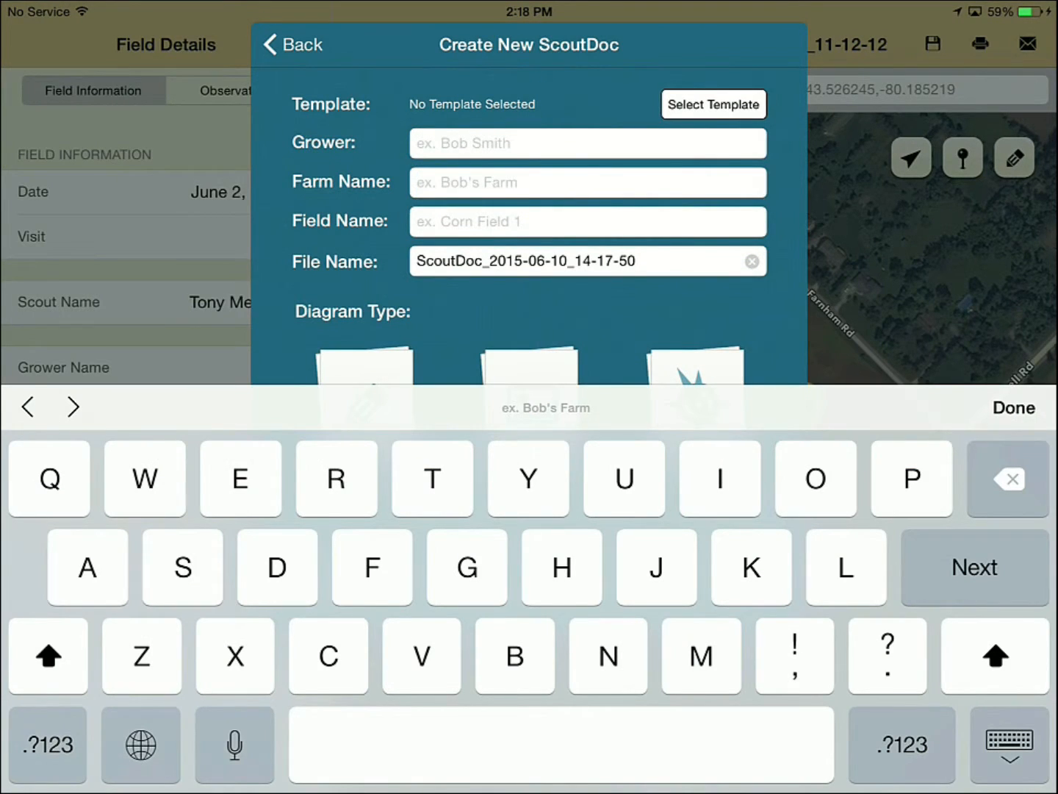
pyautogui.click(588, 144)
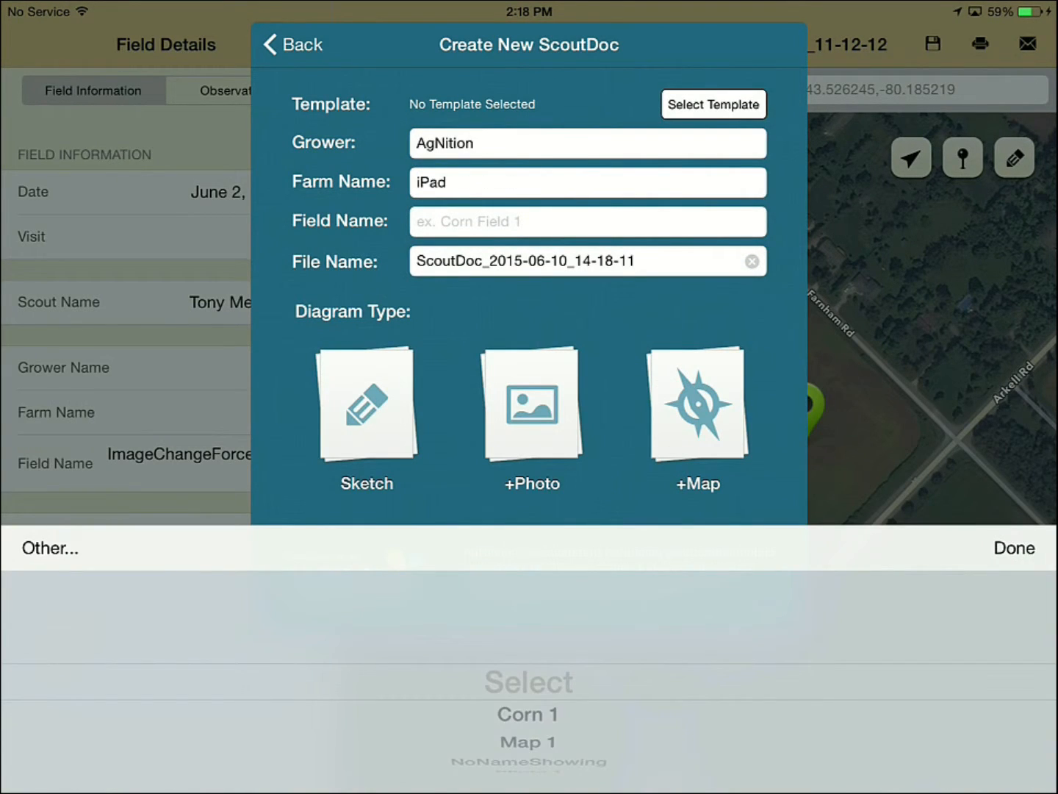
pyautogui.click(294, 45)
pyautogui.click(299, 111)
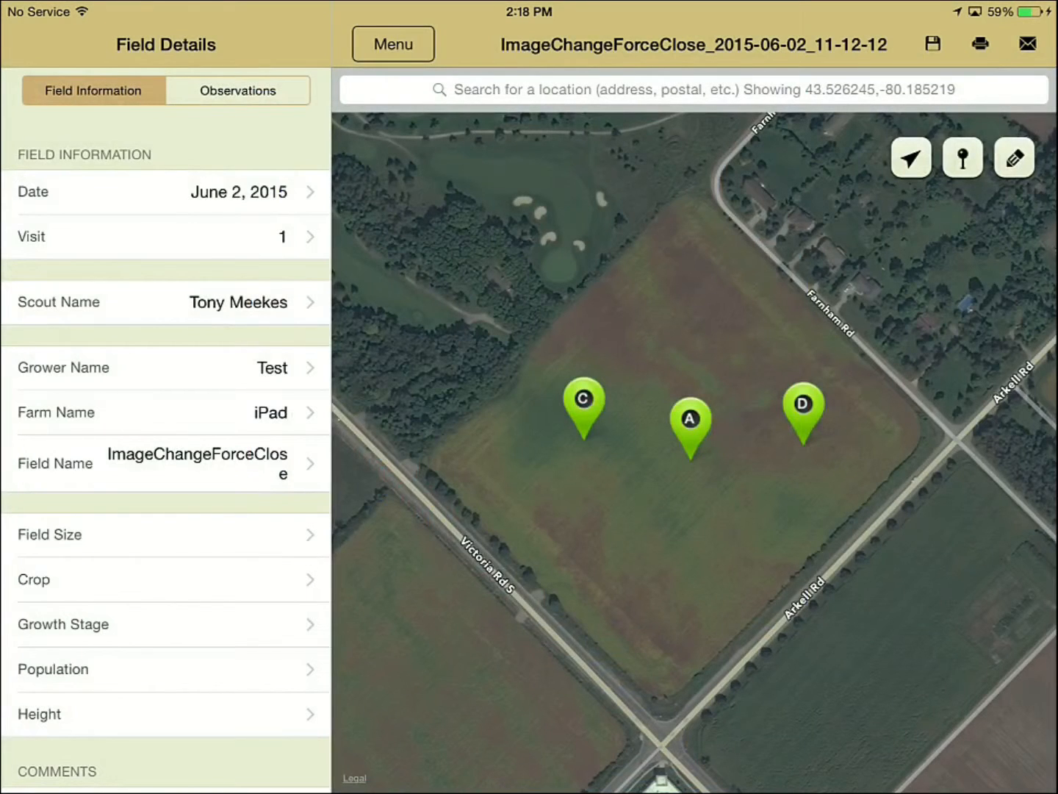
# Open the observations of map marker A, view the disease choices for a new observation, and cancel it
pyautogui.click(690, 420)
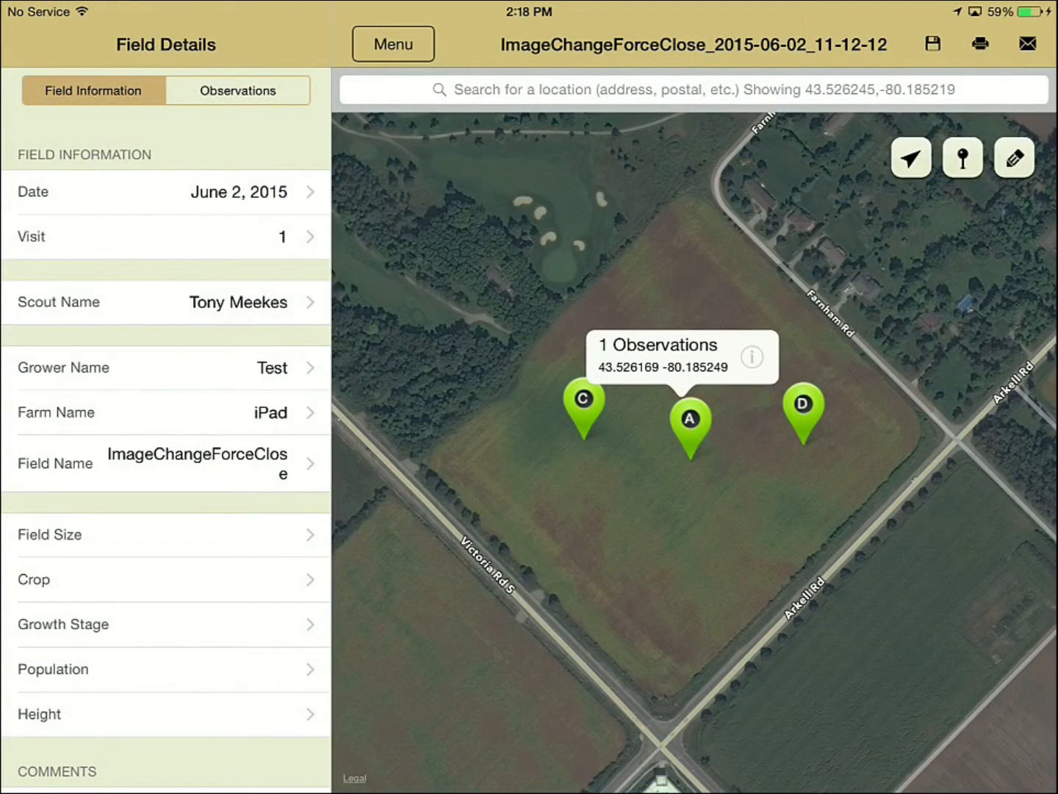
pyautogui.click(751, 357)
pyautogui.click(371, 190)
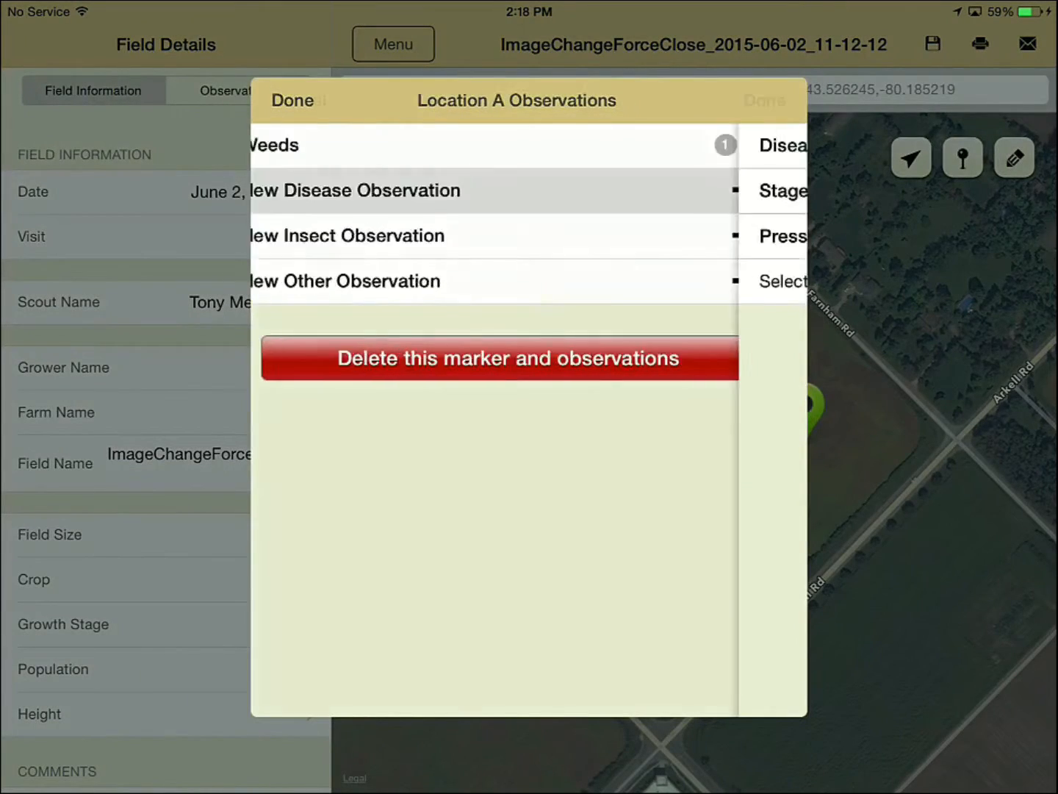
pyautogui.click(367, 143)
pyautogui.scroll(-1, 529, 697)
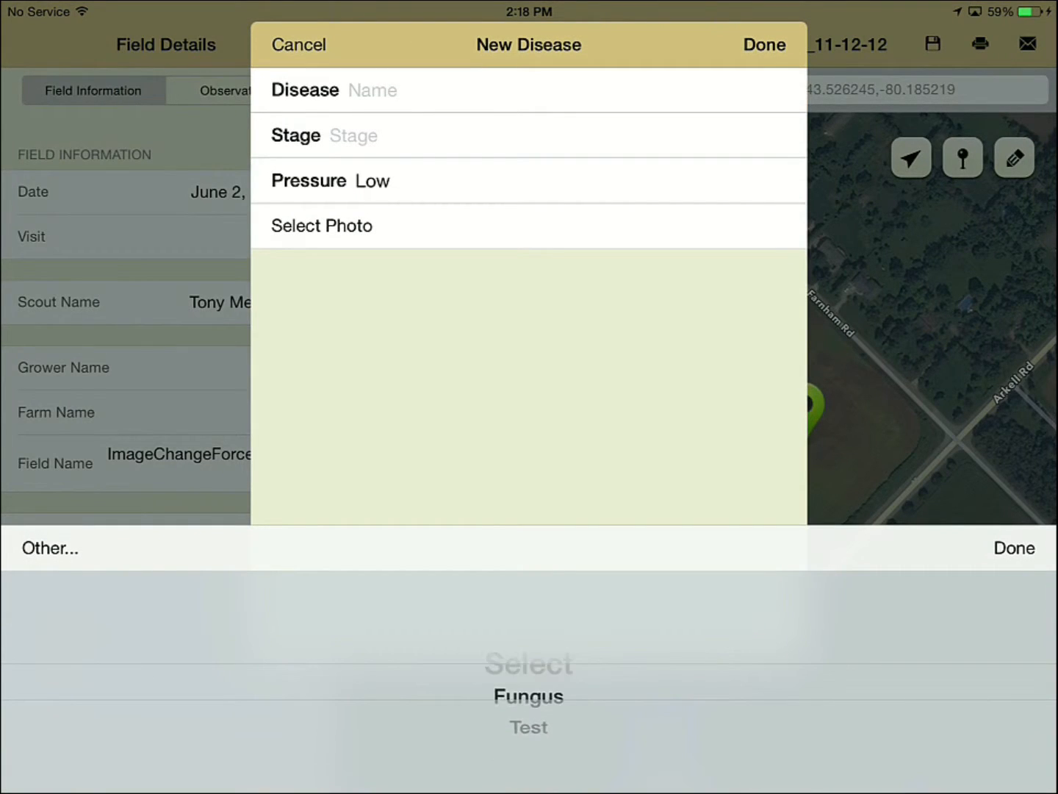
pyautogui.click(299, 45)
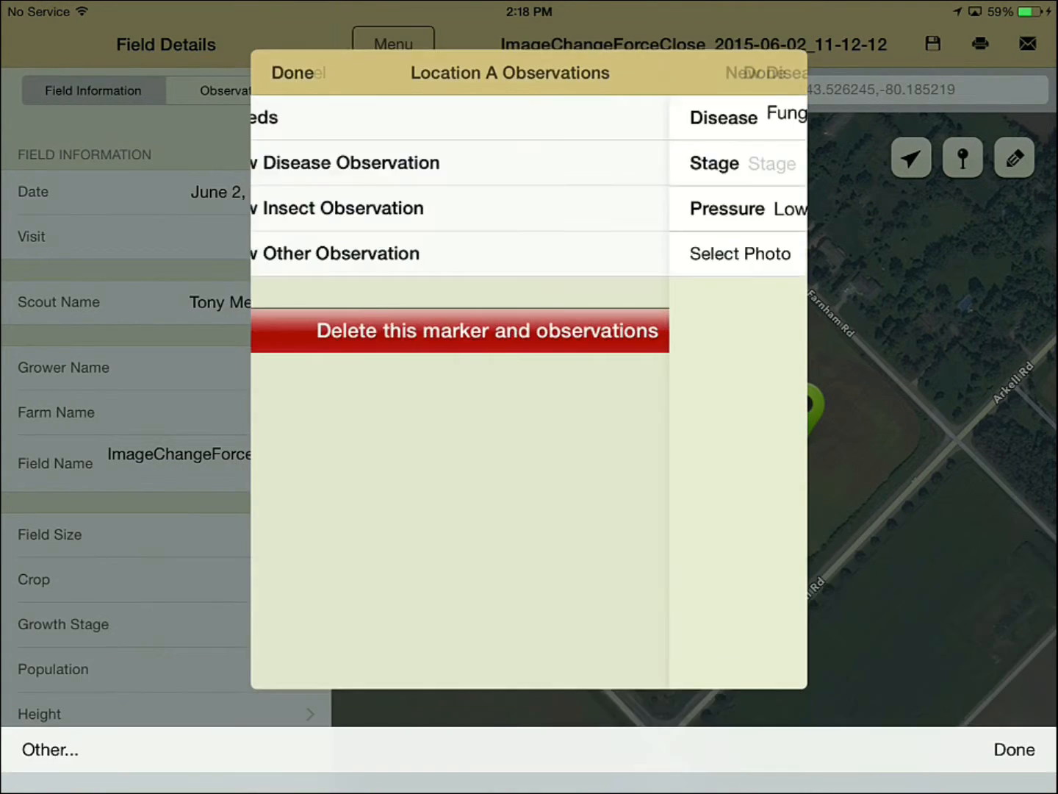
# Add a Wild Carrot weed observation with low pressure to location A and return to its observations
pyautogui.click(367, 145)
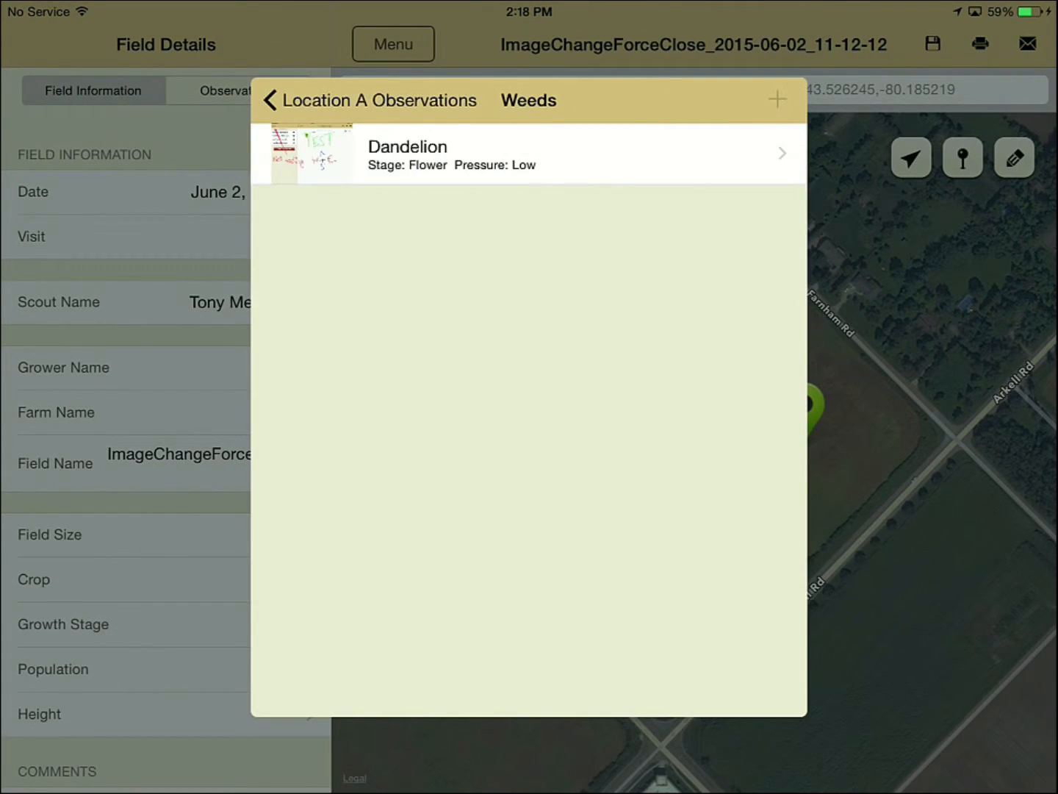
pyautogui.click(777, 99)
pyautogui.click(366, 144)
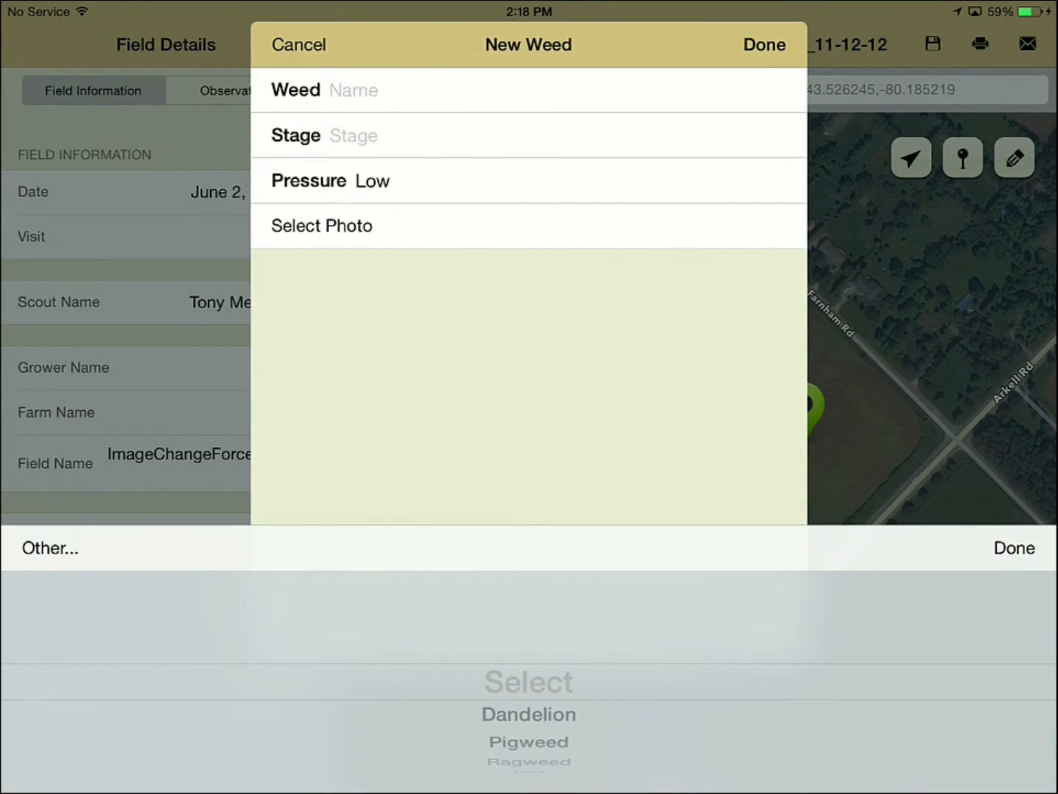
pyautogui.scroll(-5, 530, 697)
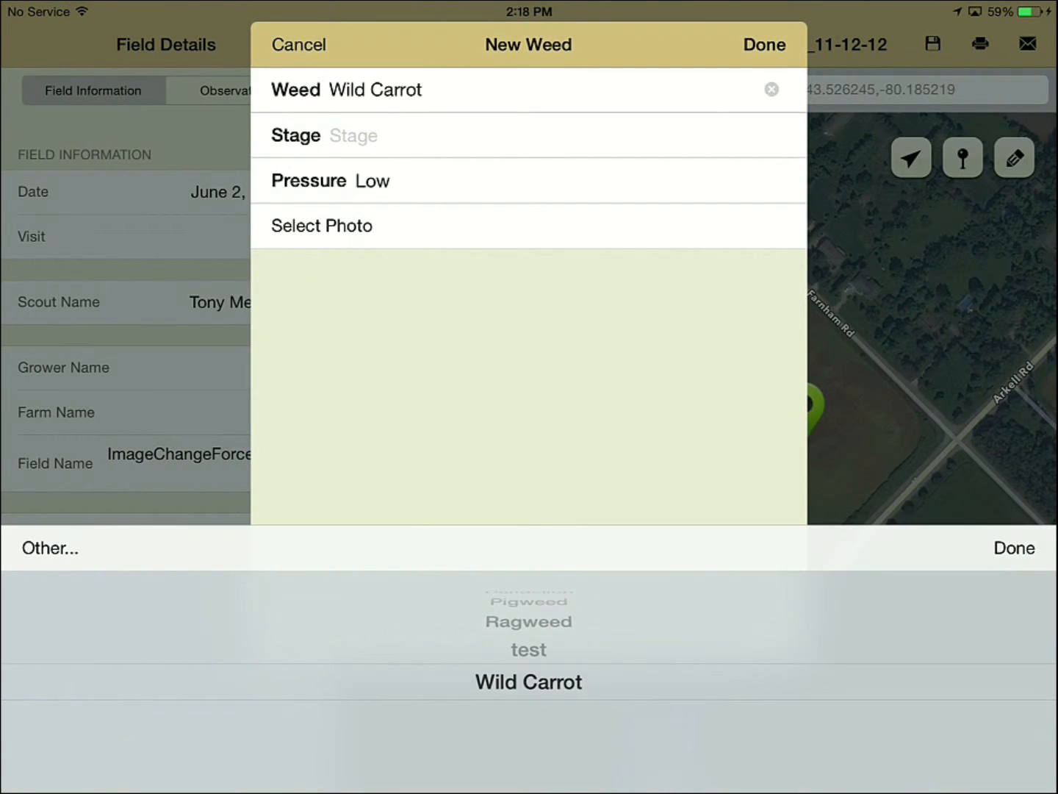
pyautogui.click(1015, 549)
pyautogui.click(764, 100)
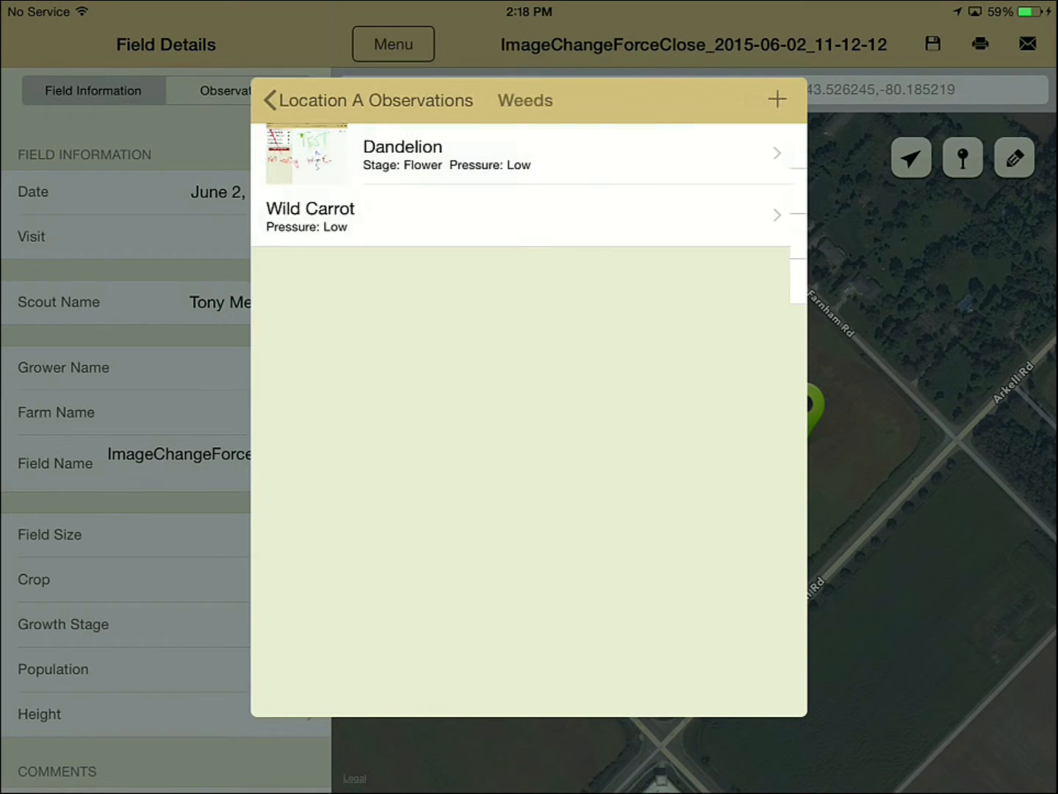
pyautogui.click(331, 100)
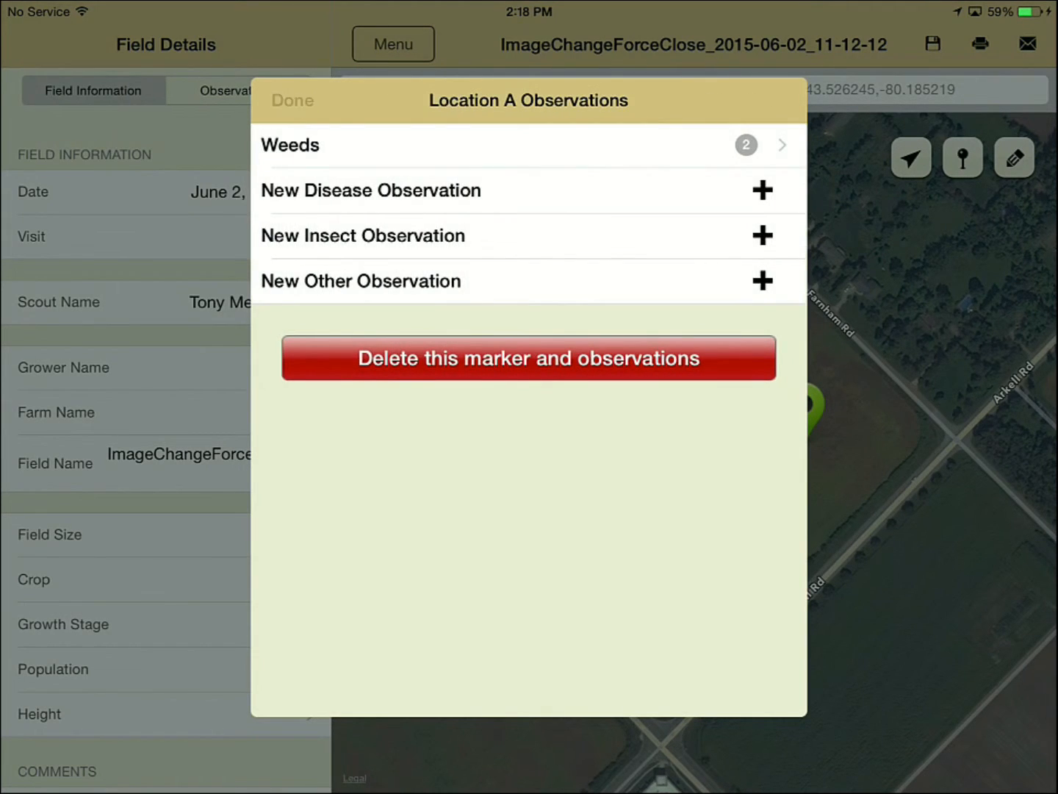
# Close the Location A observations and browse the file's grower name choices, keeping Test as the grower
pyautogui.click(292, 100)
pyautogui.click(166, 367)
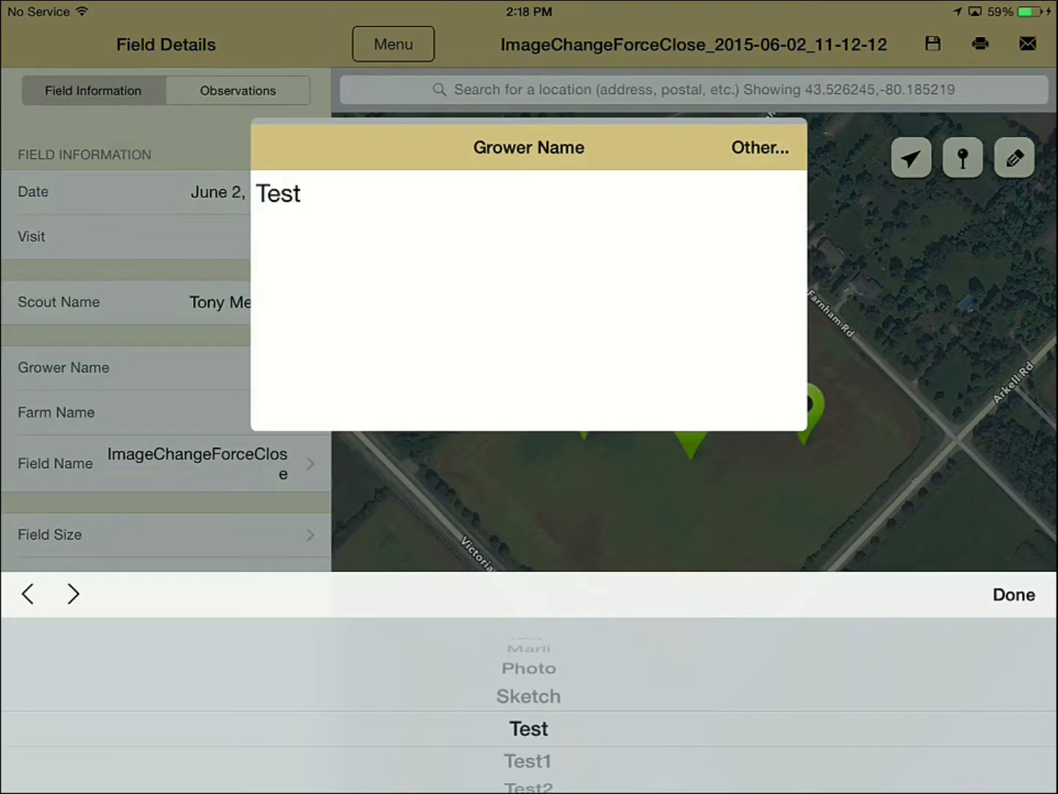
pyautogui.scroll(-5, 529, 677)
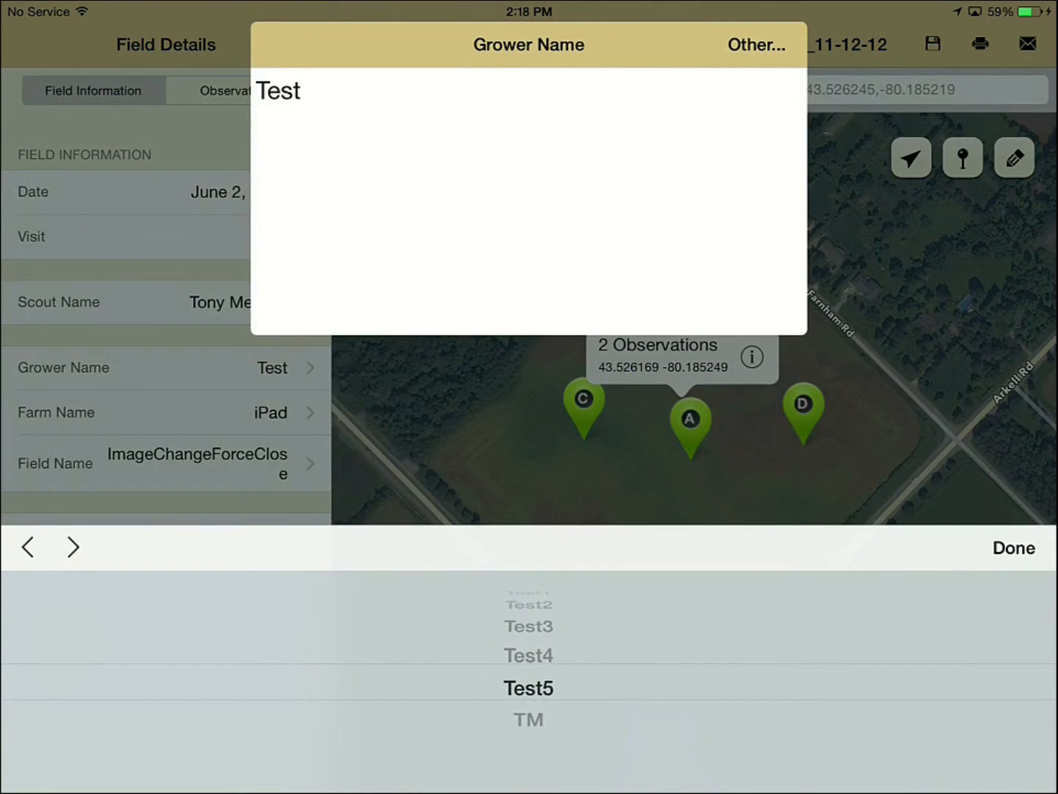
pyautogui.scroll(7, 530, 676)
pyautogui.scroll(3, 529, 676)
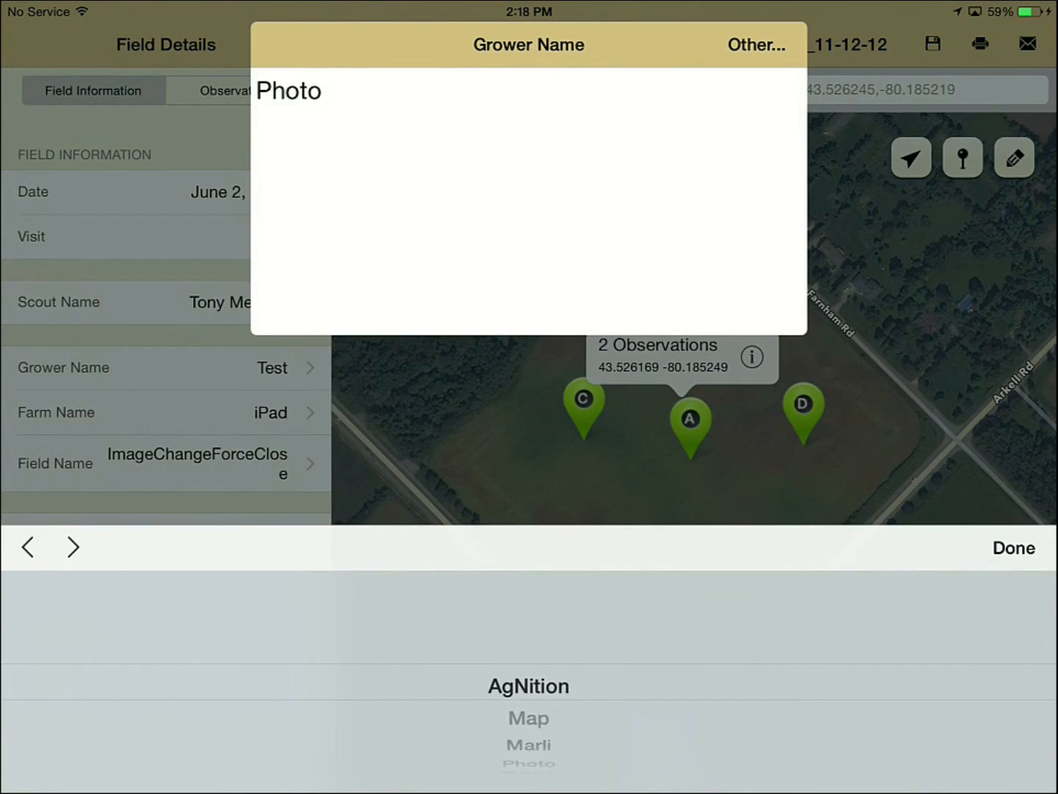
pyautogui.scroll(-5, 529, 676)
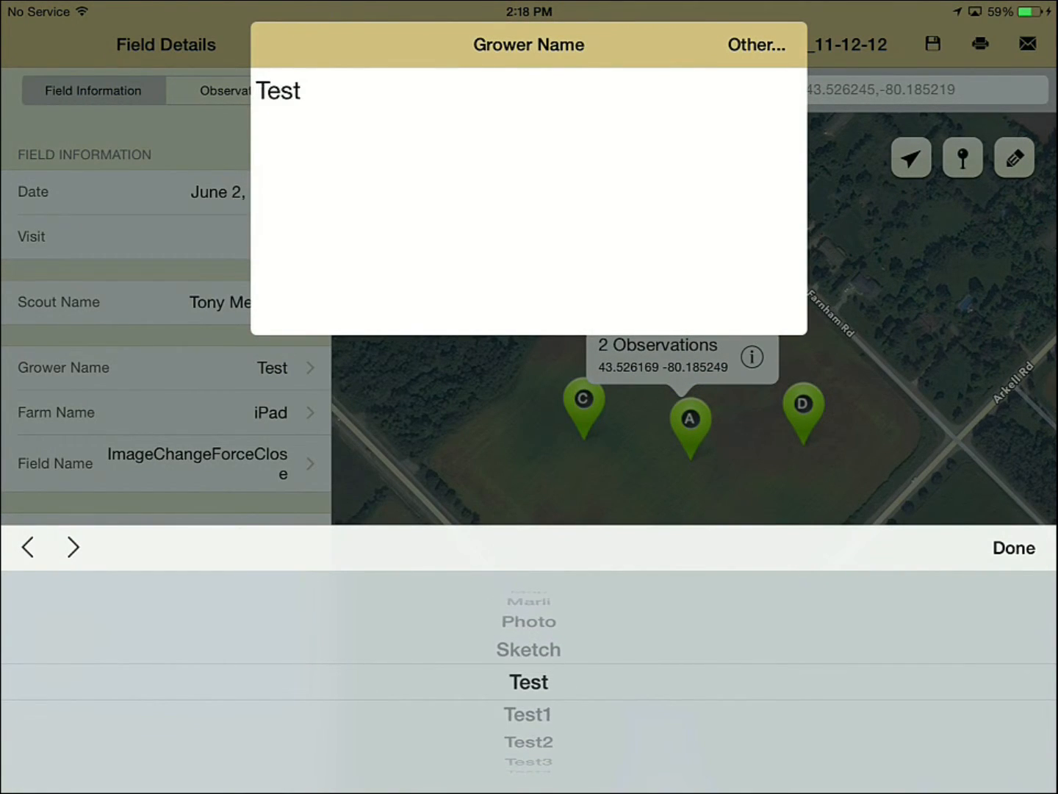
pyautogui.click(1014, 548)
# View the farm name choices, keeping iPad, and browse the field name choices for that farm
pyautogui.click(165, 413)
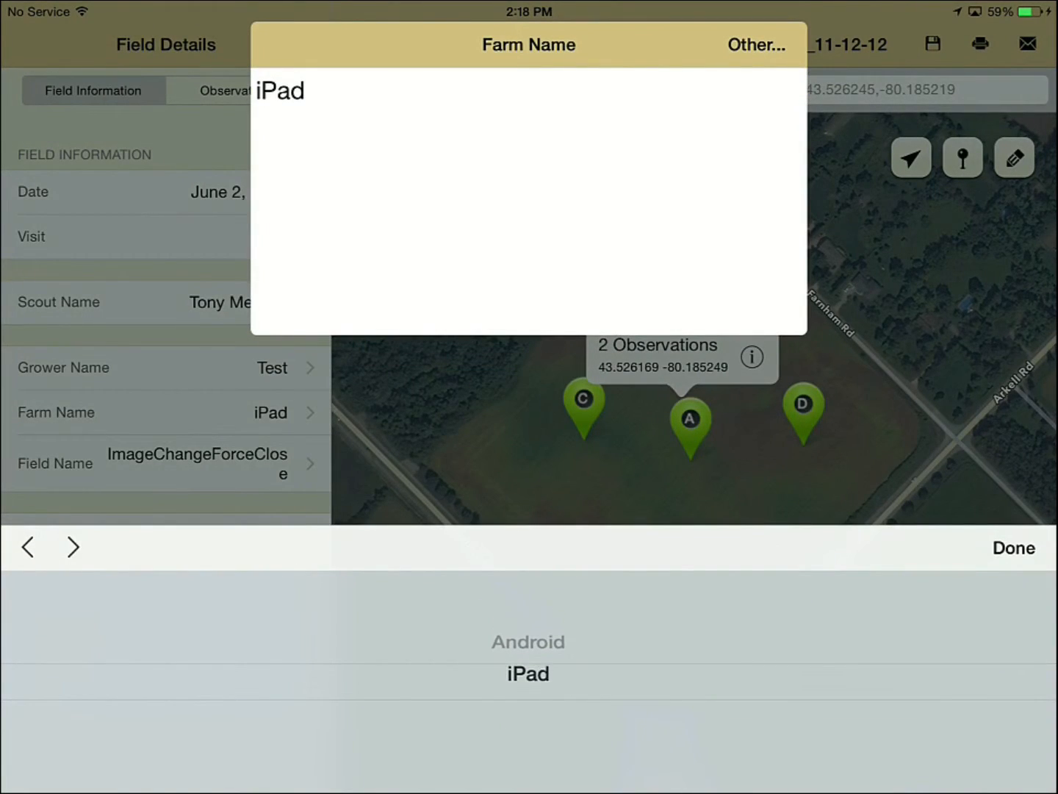
pyautogui.click(1015, 547)
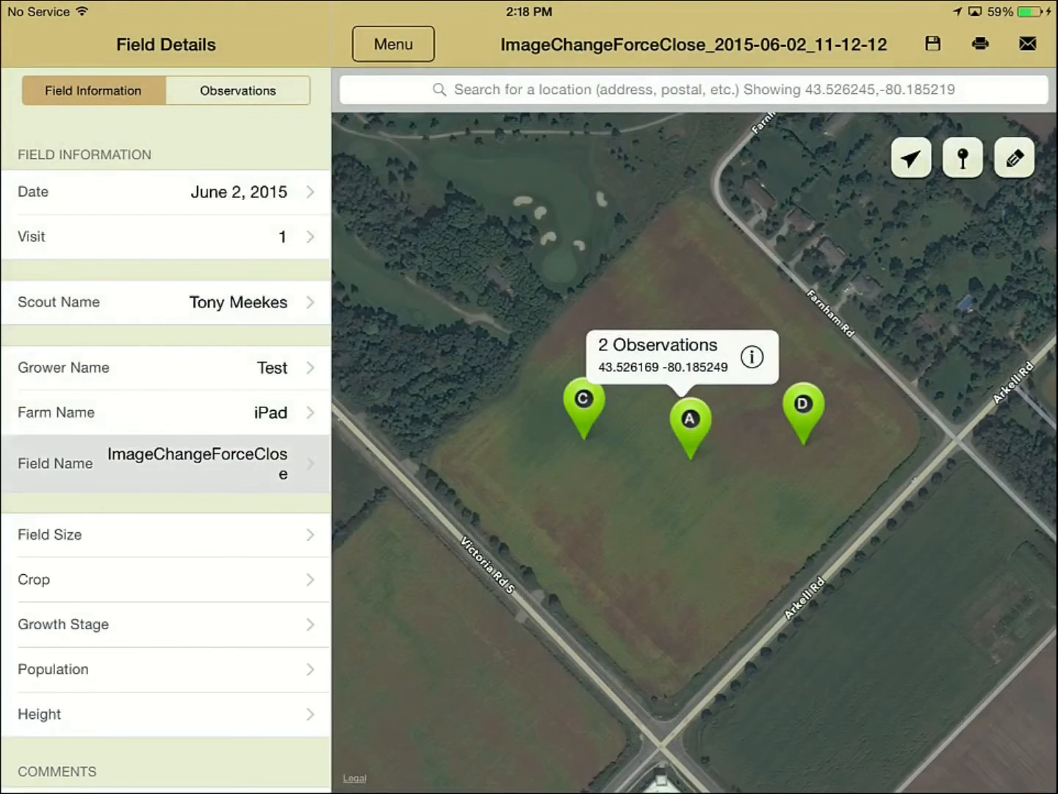
pyautogui.scroll(-5, 529, 681)
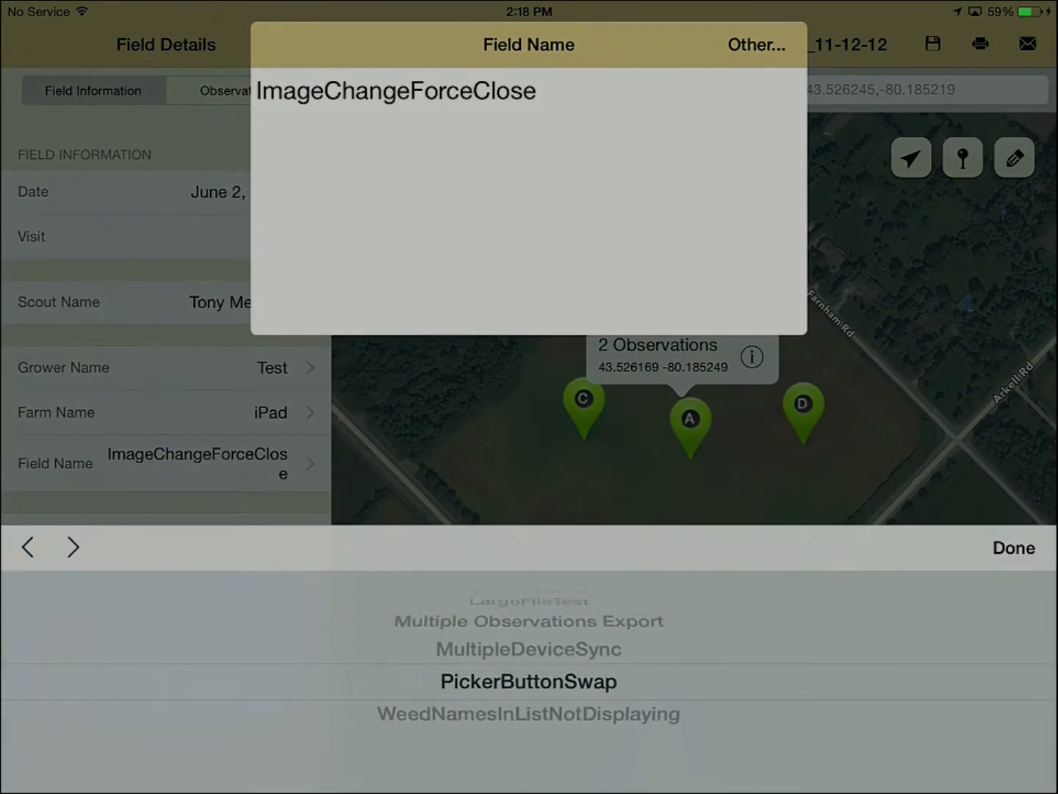